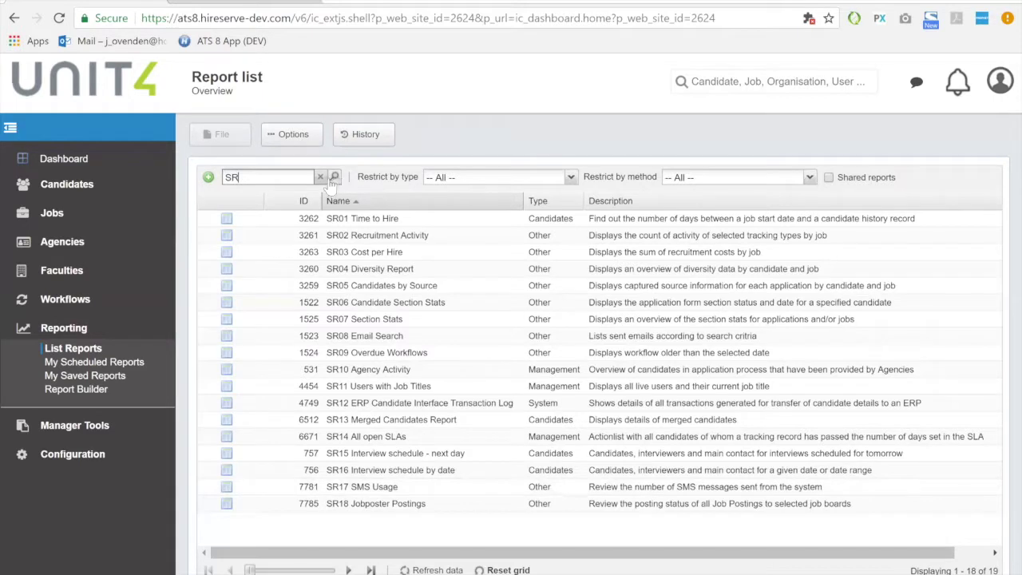
- Clear the search filter on the report list and sort the reports by ID
left_click(320, 176)
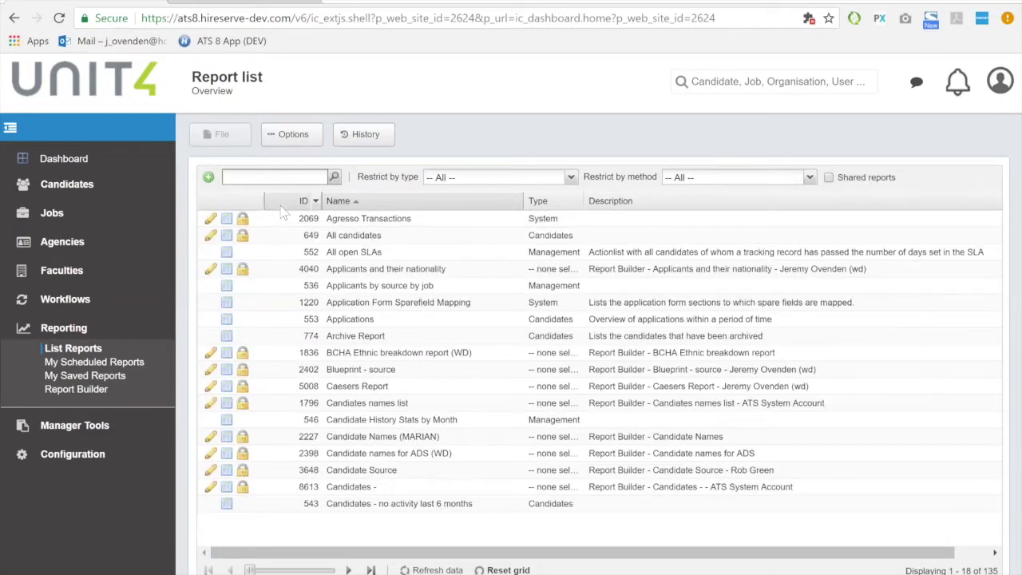
left_click(282, 206)
left_click(281, 206)
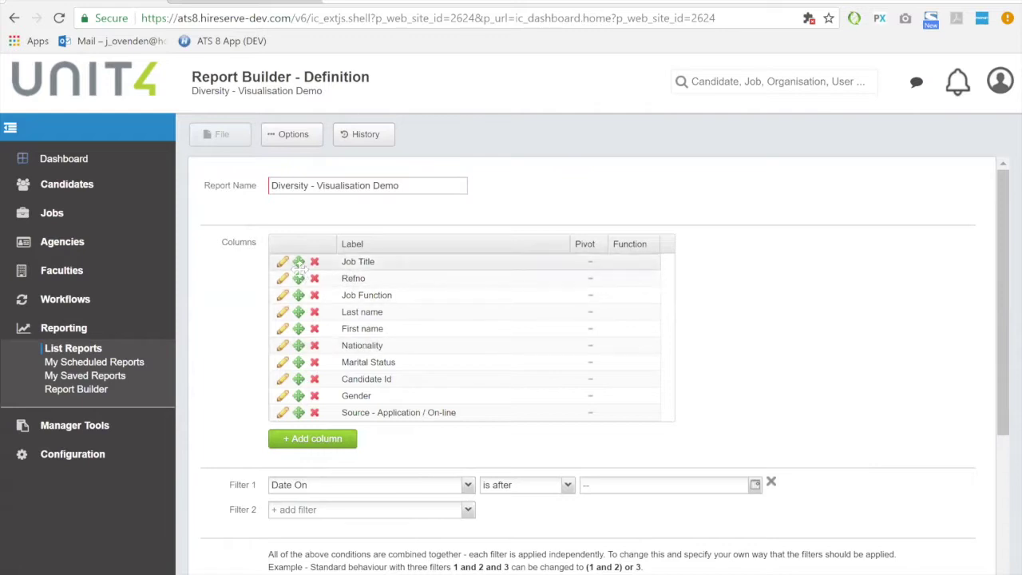
- Review the columns, filters, filter logic and output options in the Diversity - Visualisation Demo report definition
scroll(340, 298, "down", 2)
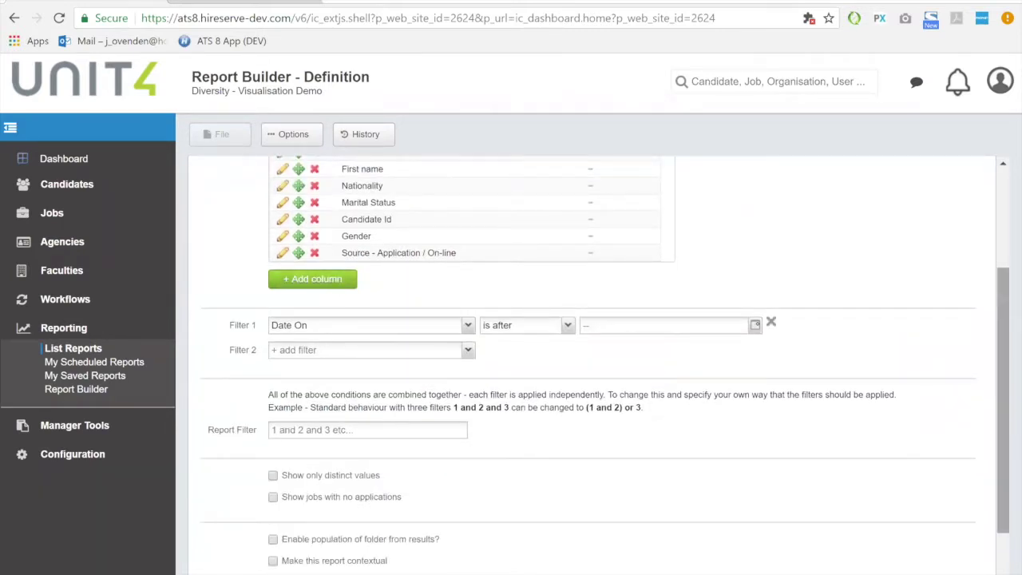
scroll(606, 364, "up", 2)
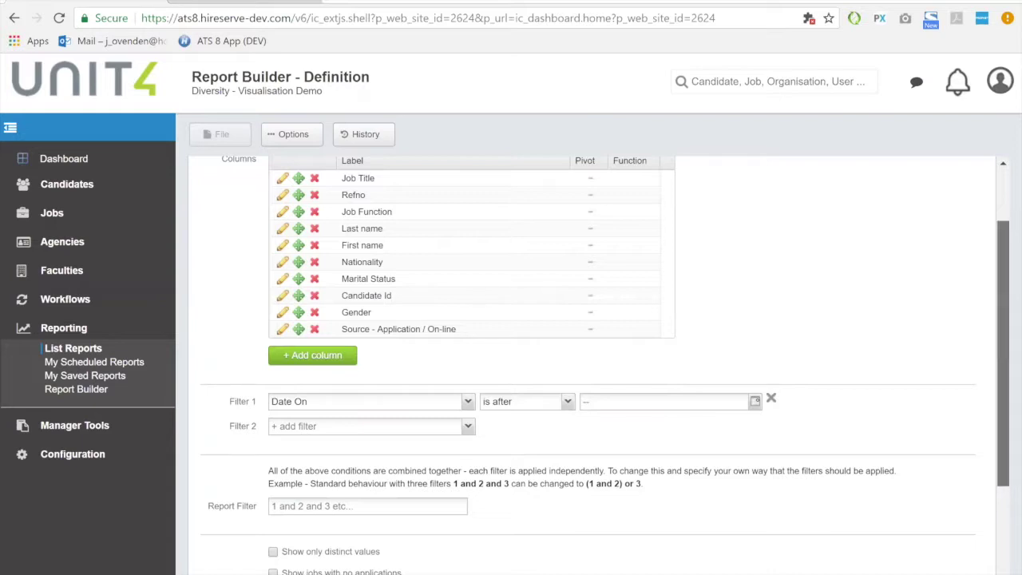
scroll(1003, 351, "down", 2)
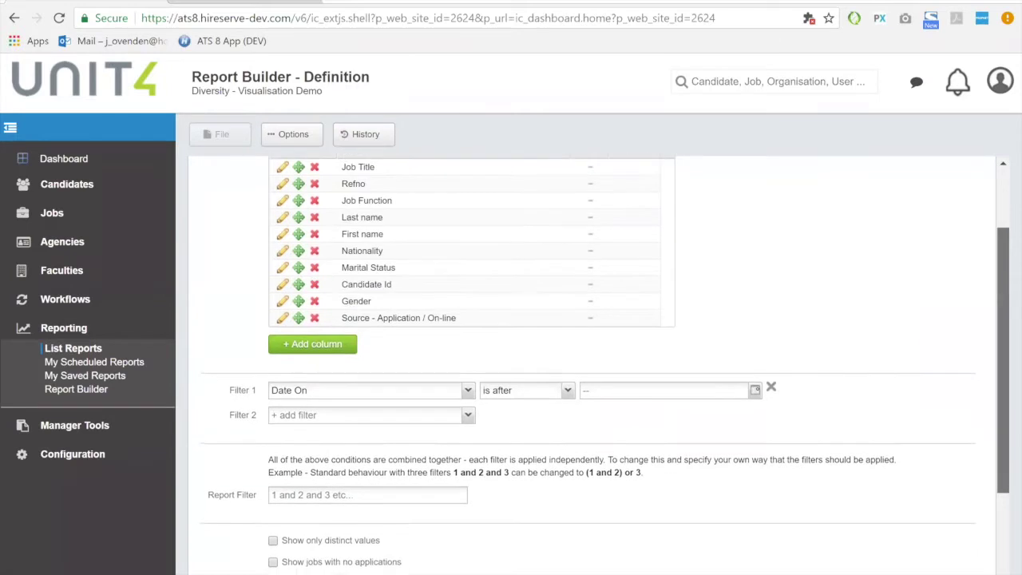
scroll(606, 364, "down", 1)
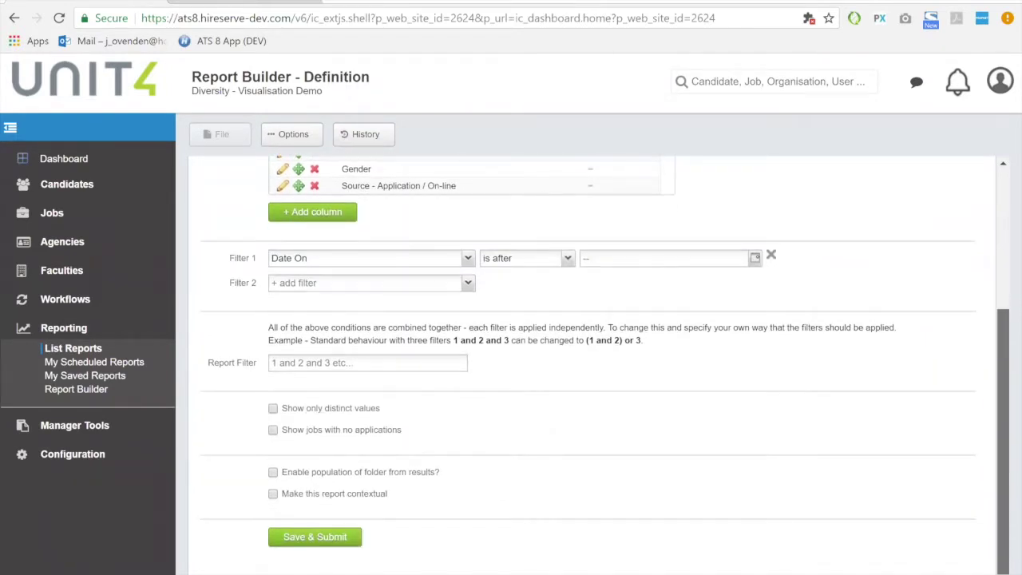
left_click(368, 363)
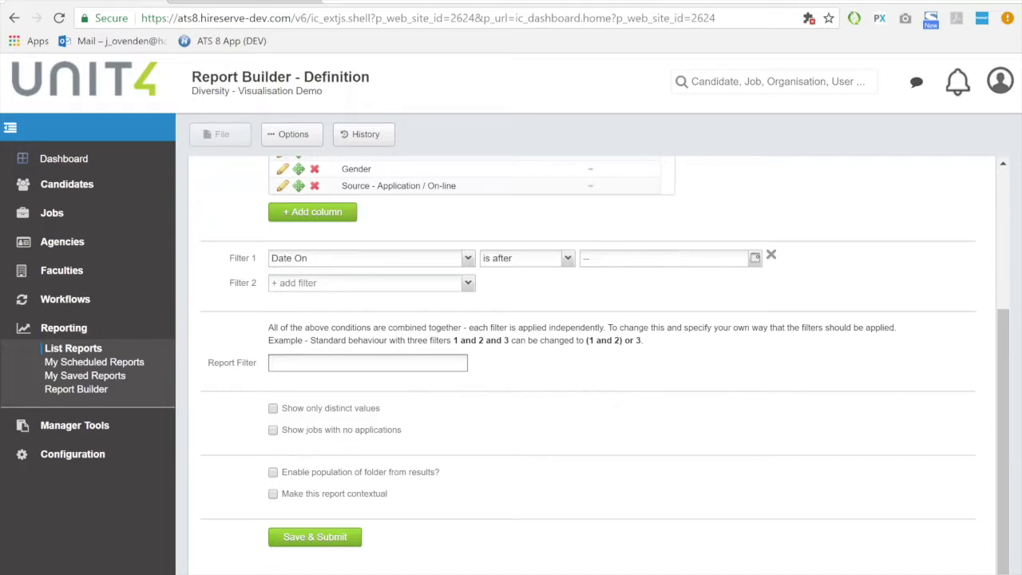
scroll(591, 359, "up", 1)
scroll(591, 360, "up", 3)
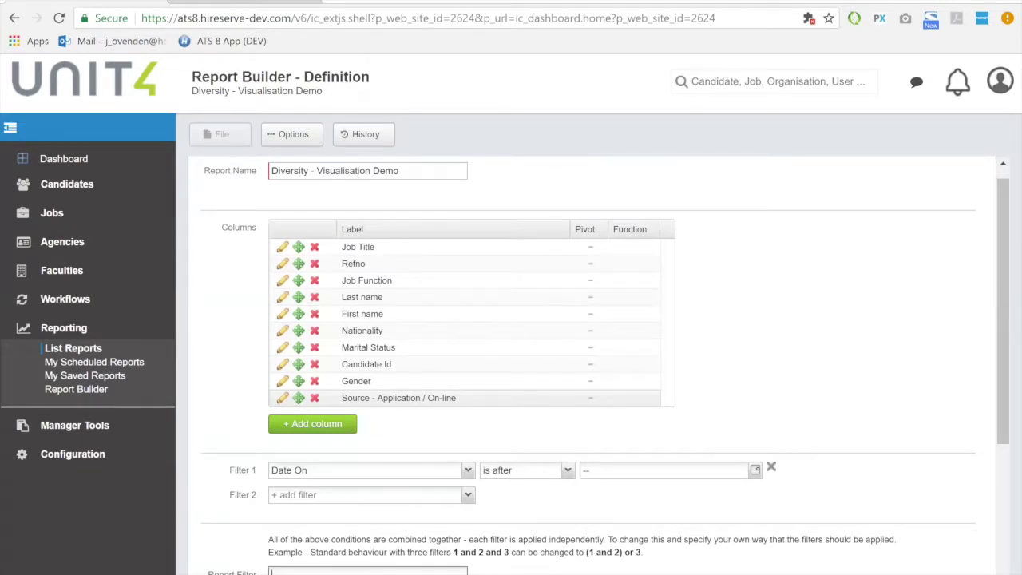
scroll(591, 360, "down", 3)
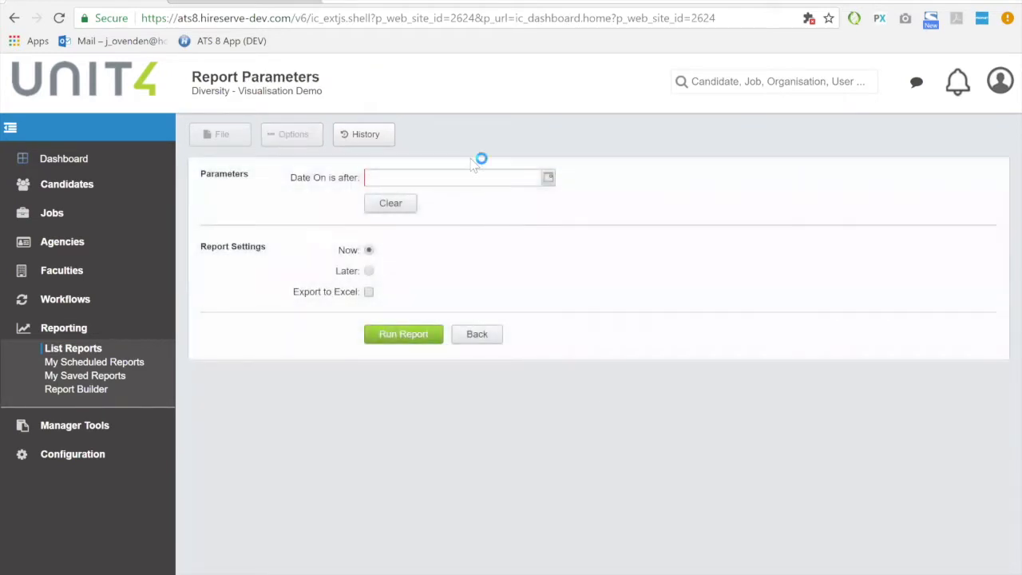
- Set the report's "Date On is after" parameter to 31 December 2014
left_click(550, 179)
left_click(375, 198)
left_click(375, 199)
left_click(375, 198)
left_click(375, 200)
left_click(375, 200)
left_click(435, 229)
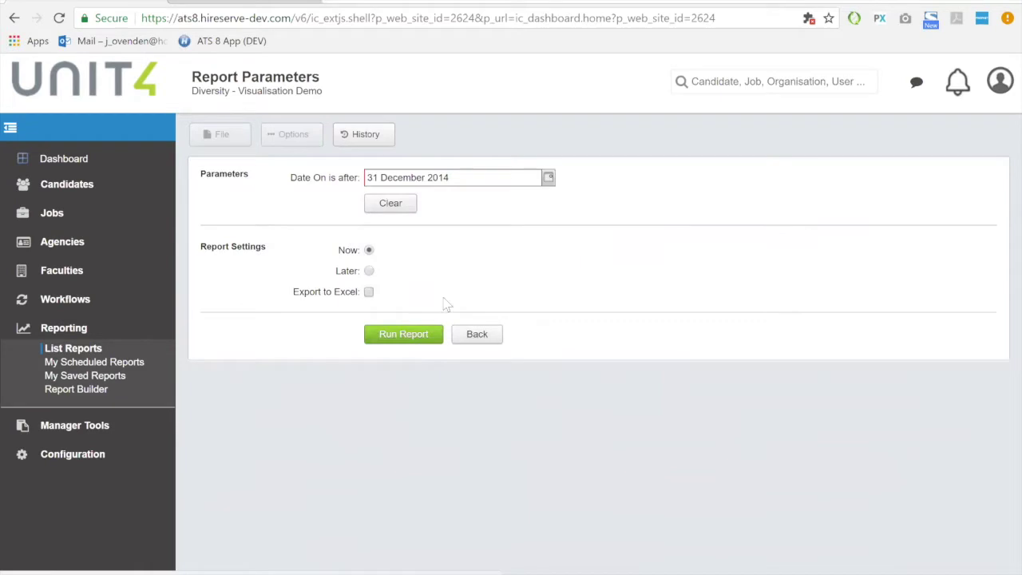
- Examine the settings and frequency choices for running the report later, and return the run setting to Now
left_click(369, 272)
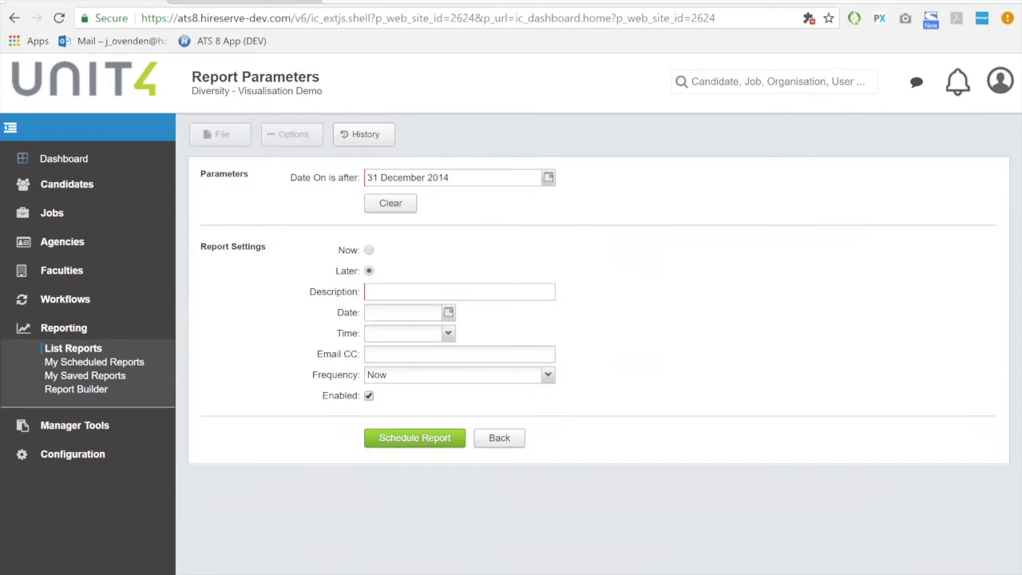
left_click(369, 291)
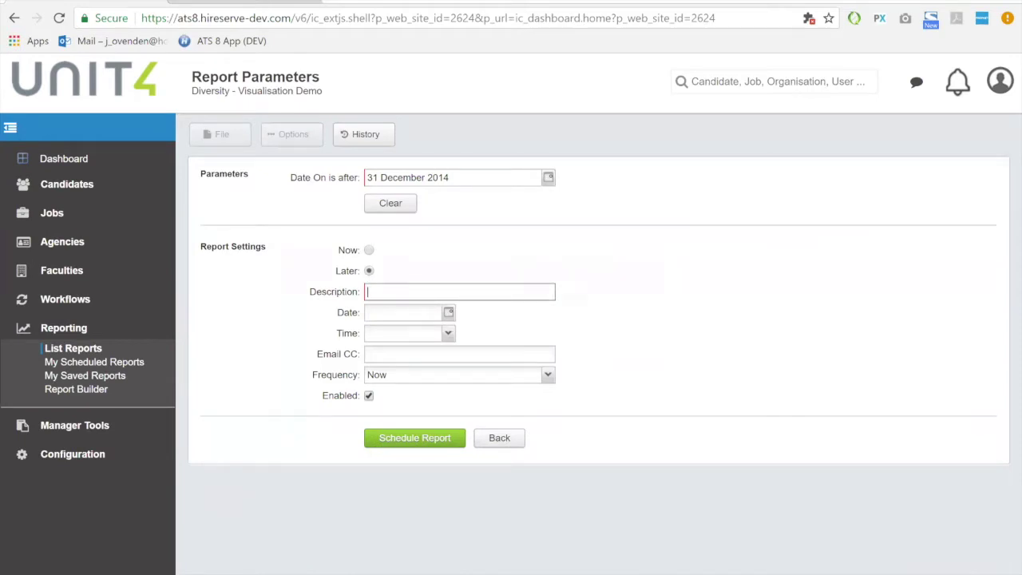
left_click(549, 375)
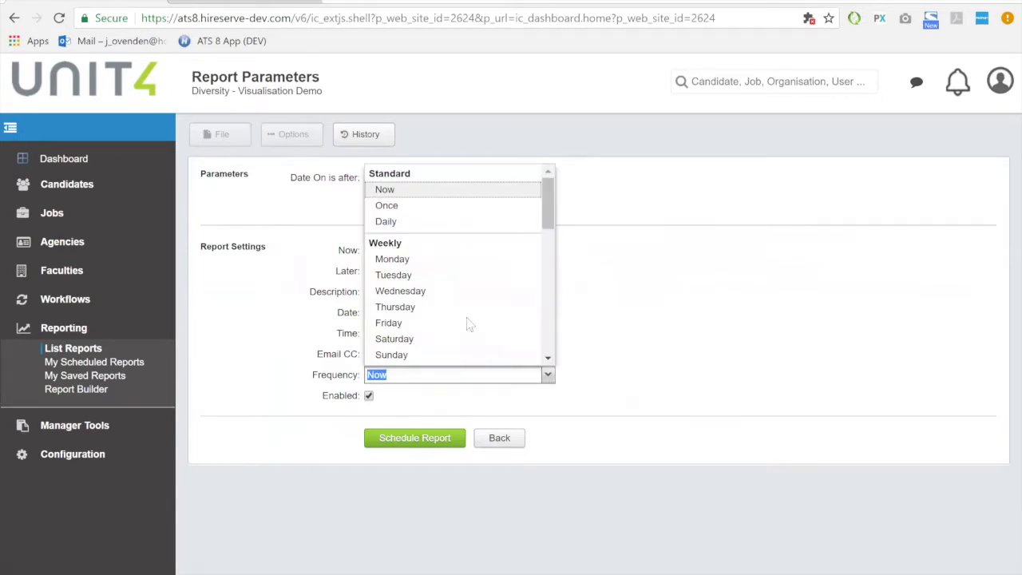
left_click_drag(553, 209, 524, 297)
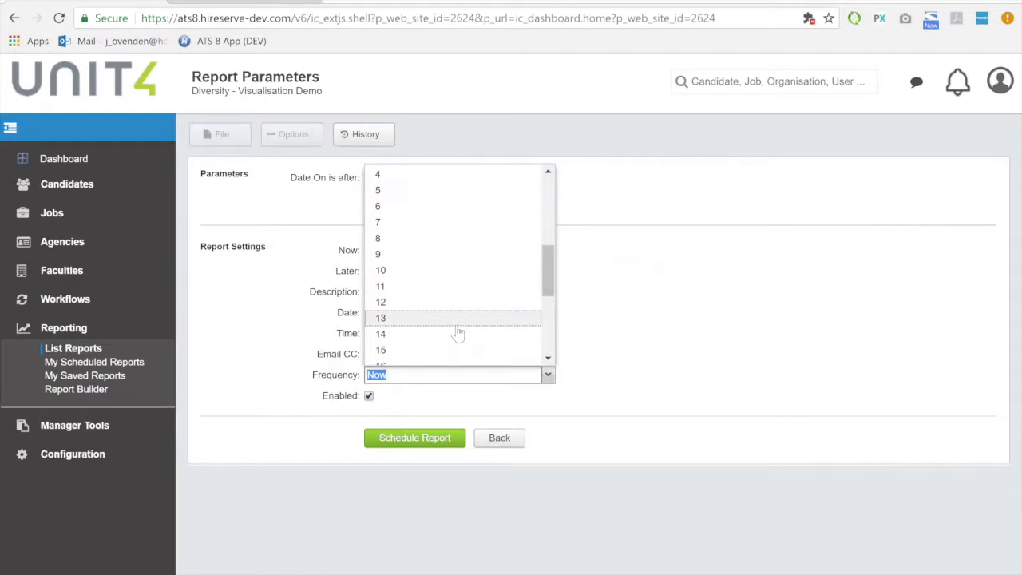
key("Escape")
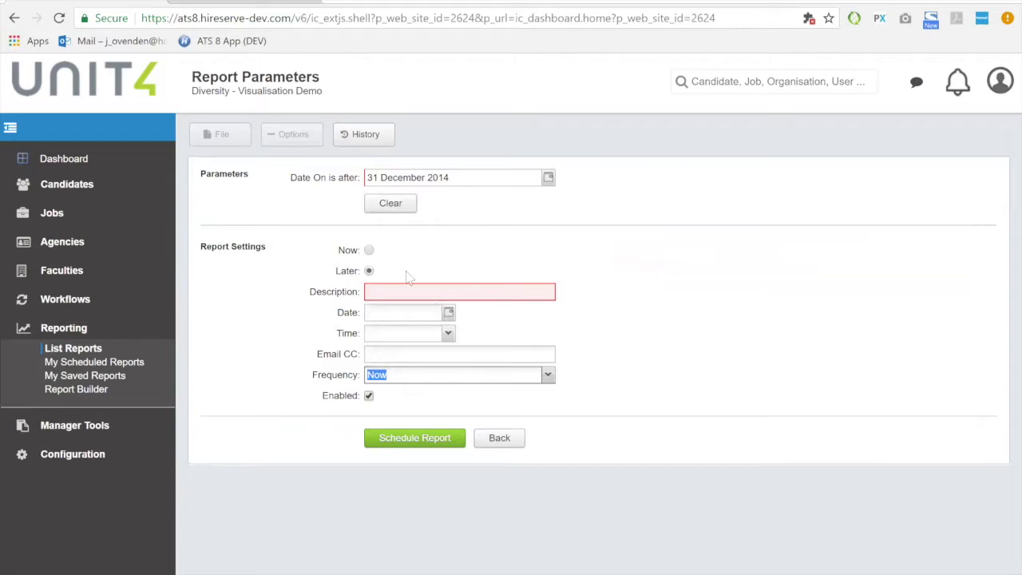
left_click(369, 251)
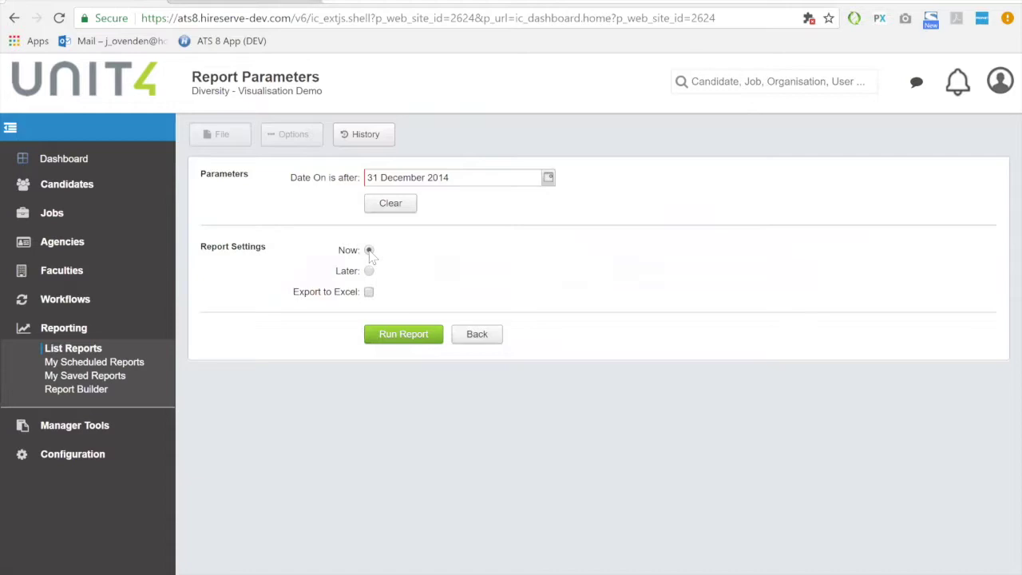
- Run the report immediately and page through its results, returning to the first page
left_click(403, 334)
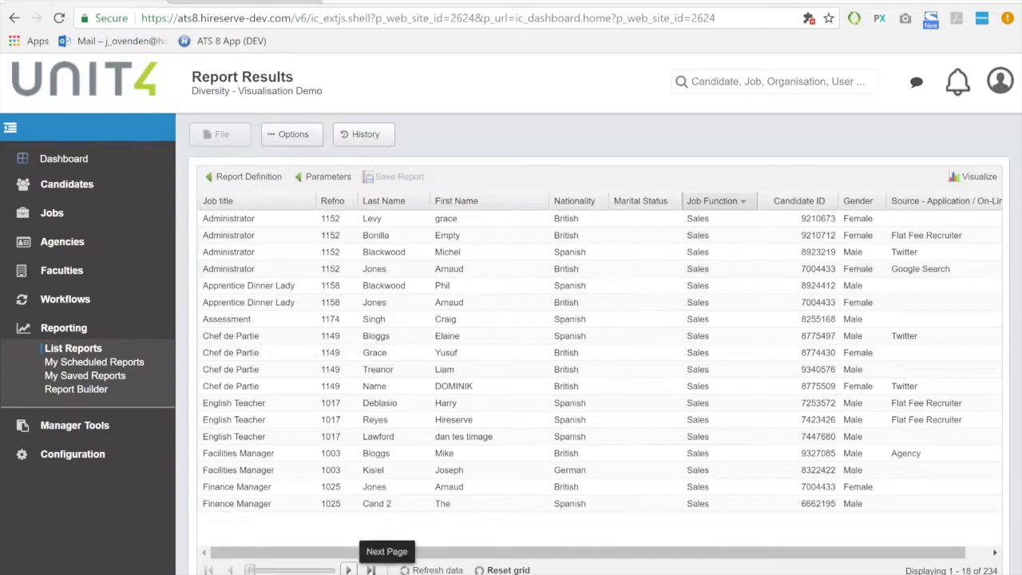
left_click(348, 569)
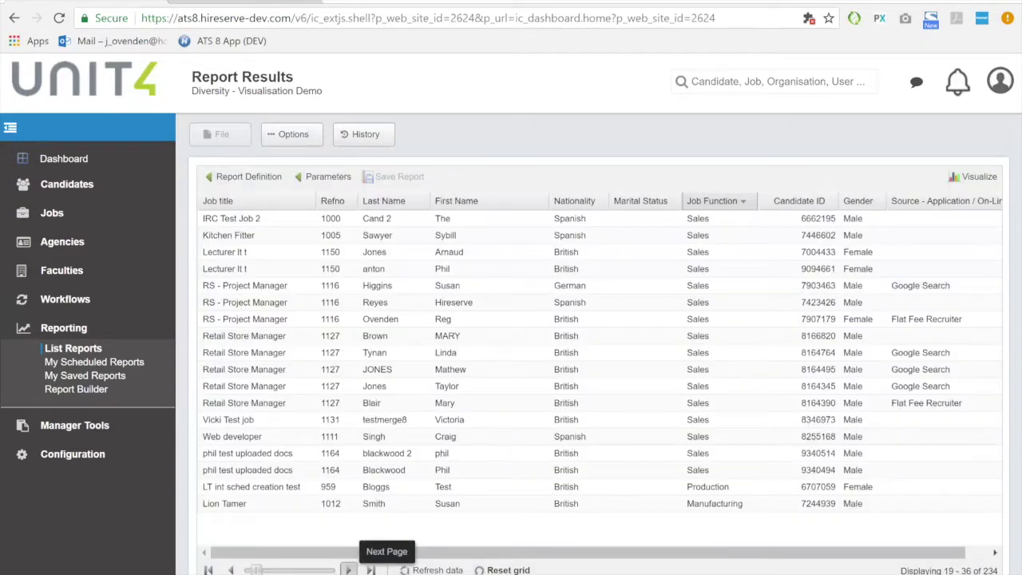
left_click(349, 569)
left_click(208, 570)
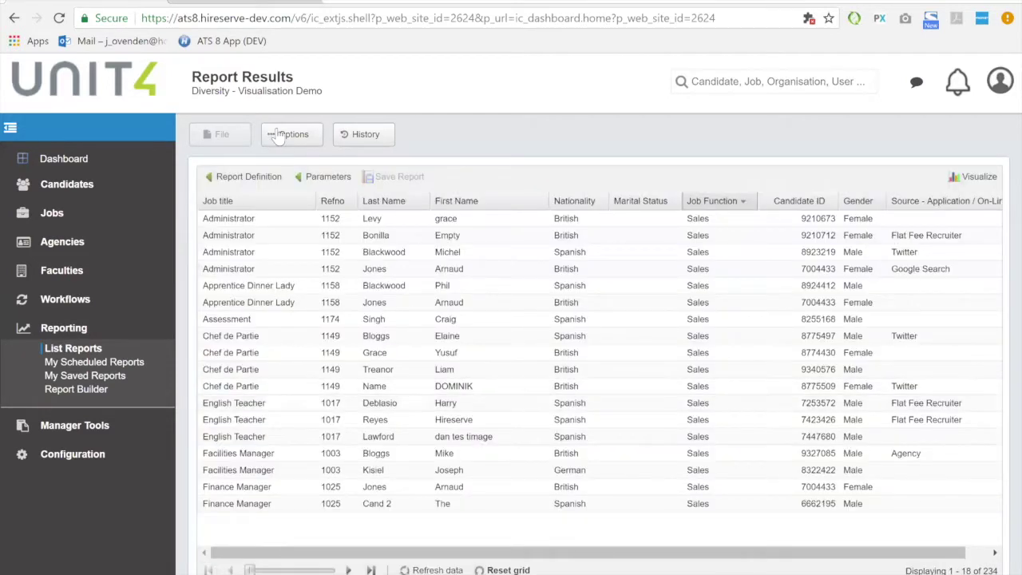
left_click(282, 137)
left_click(296, 170)
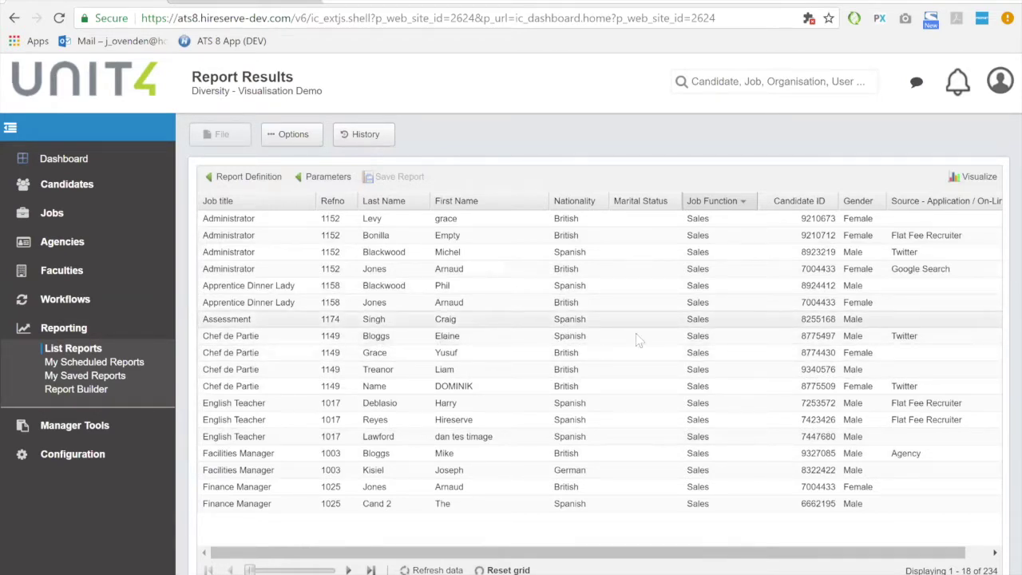
- Reorder the result columns: Job Function after Job title, Gender before Nationality, and Source - Application / On-Line after Nationality
left_click_drag(710, 202, 324, 202)
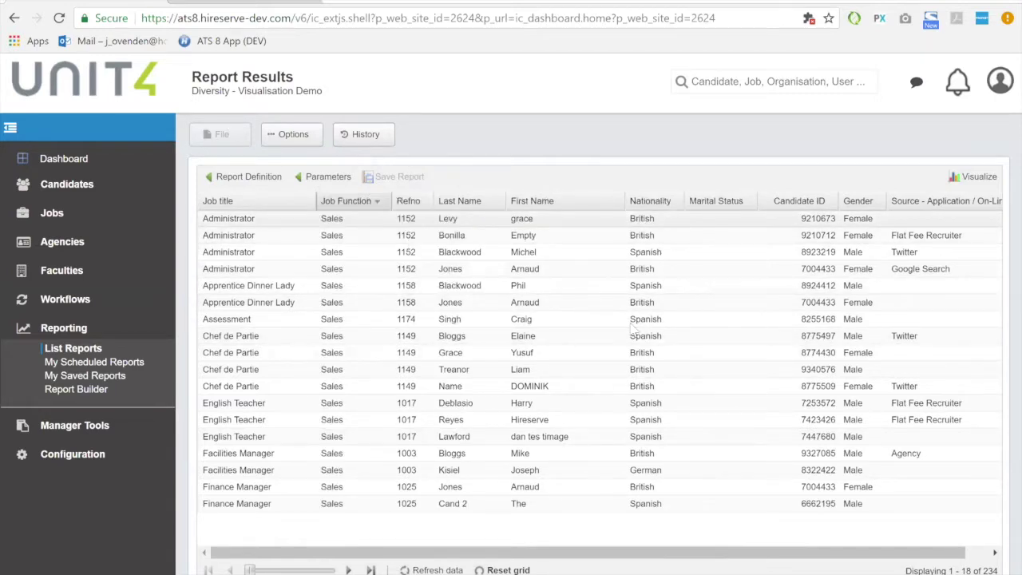
left_click_drag(857, 200, 615, 216)
left_click_drag(949, 201, 731, 217)
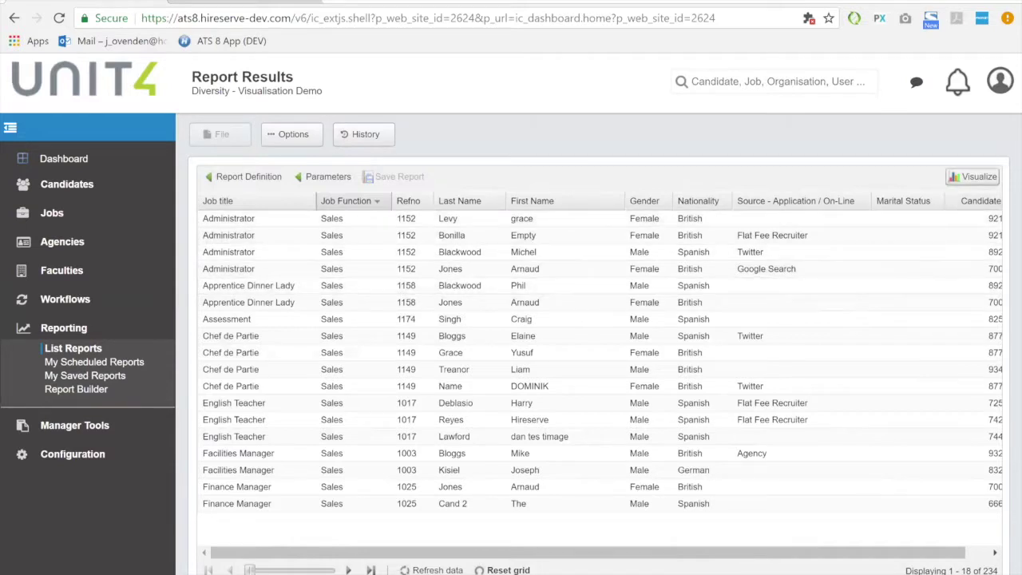
- Open the data visualisation of the results and show the count by Gender rows as a pie chart
left_click(975, 177)
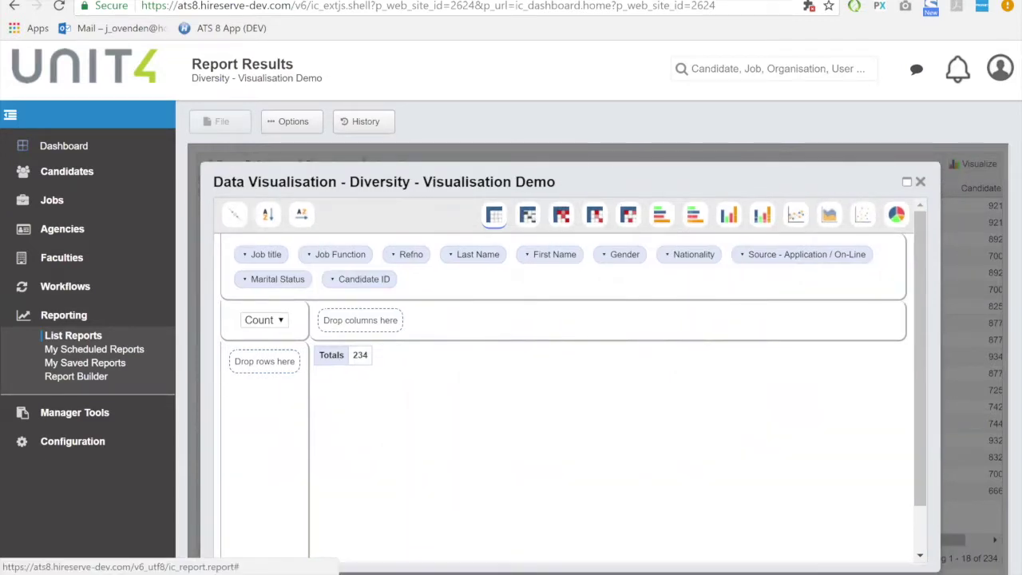
left_click_drag(619, 254, 271, 361)
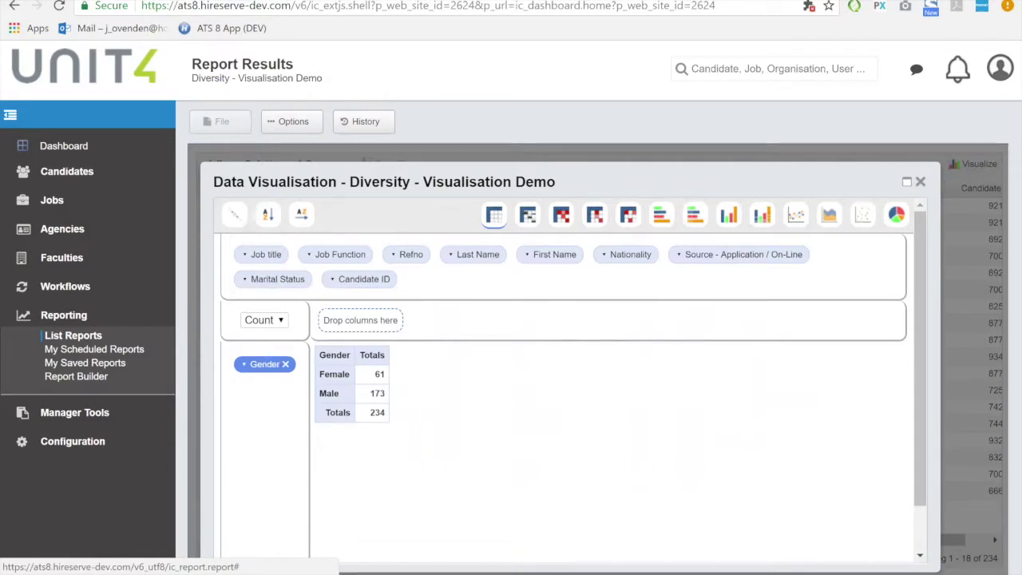
left_click(897, 215)
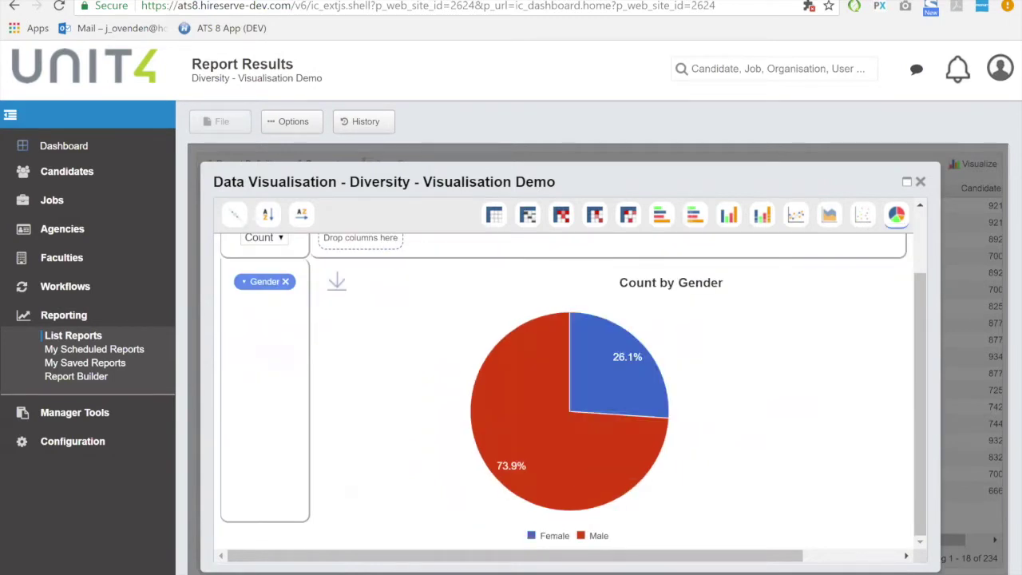
- Rearrange the visualisation with Gender as the column field and Job Function as the row field, and inspect the pie slices
scroll(429, 368, "up", 2)
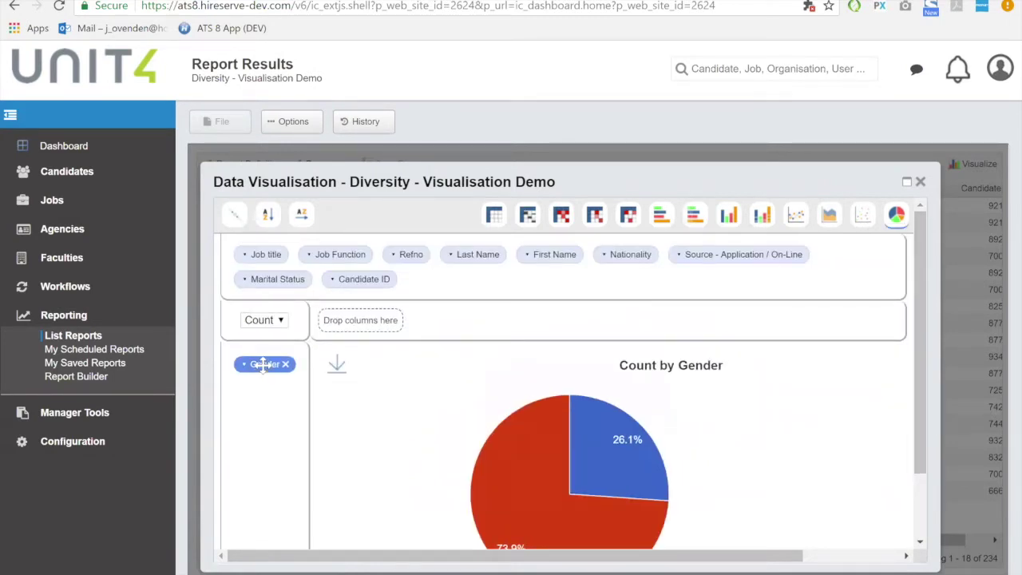
left_click_drag(266, 365, 355, 321)
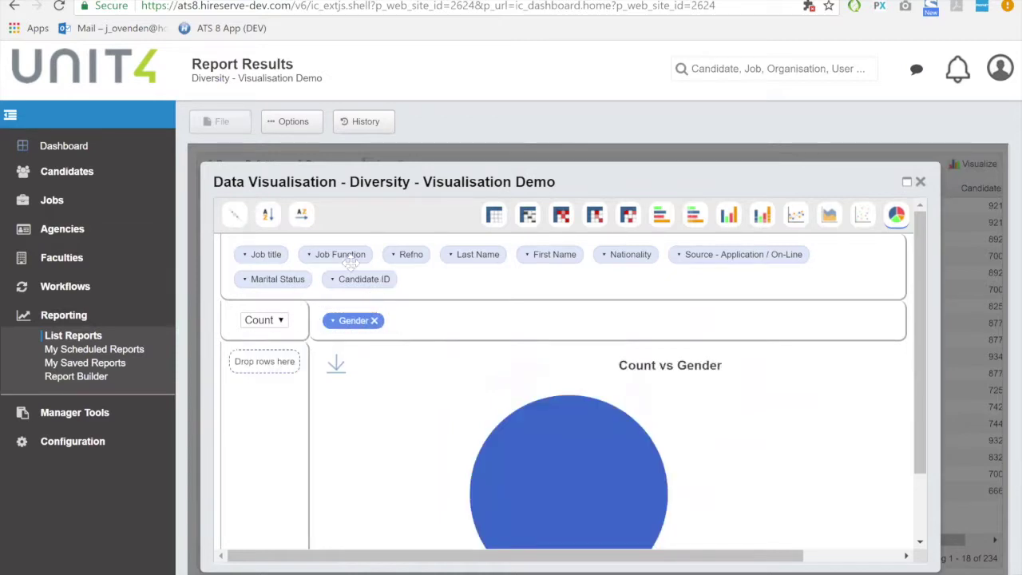
left_click_drag(348, 257, 272, 369)
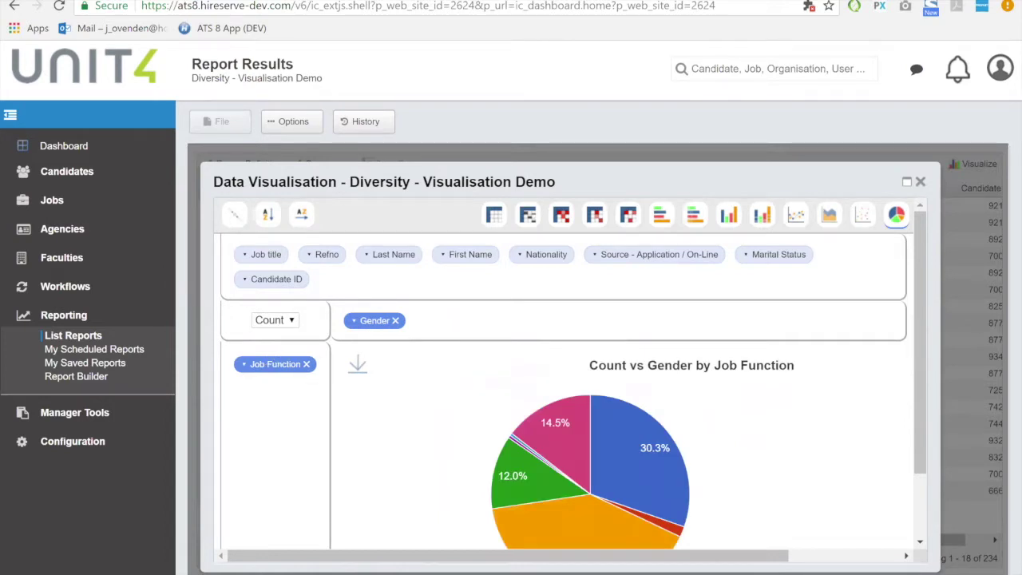
mouse_move(681, 527)
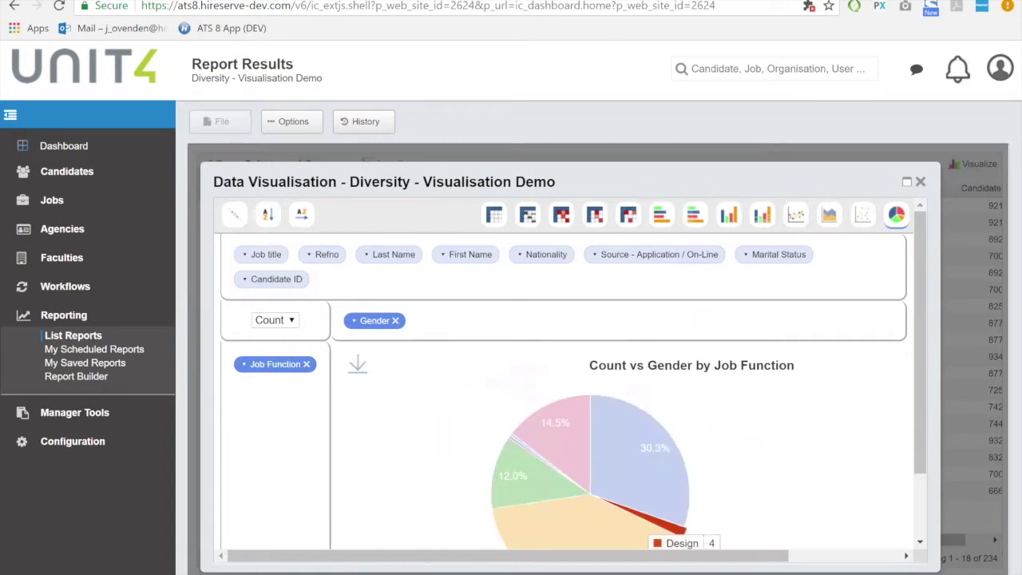
mouse_move(685, 500)
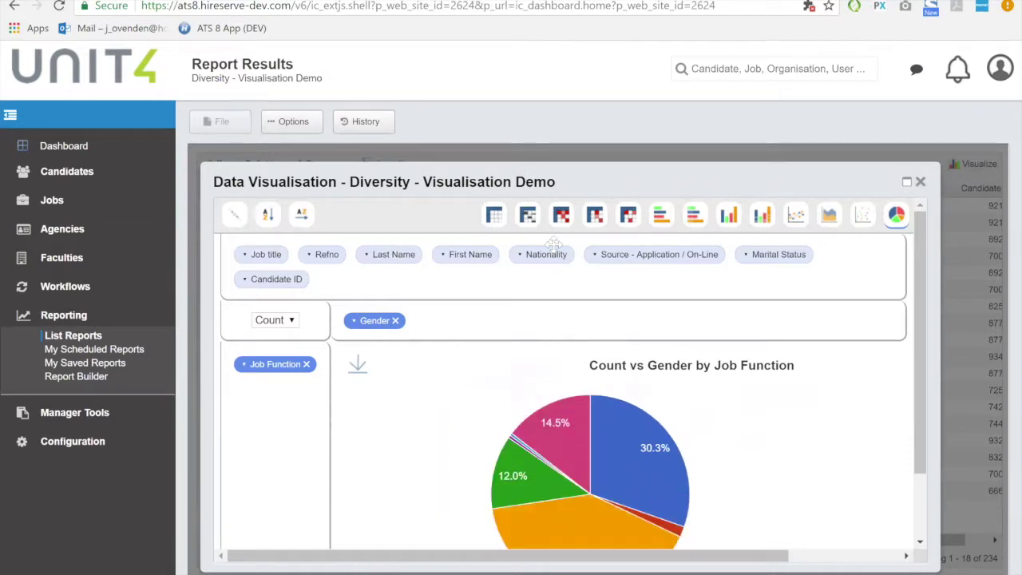
- Switch the Job Function by Gender visualisation to a table, preview it as a heatmap, and return to the plain table
left_click(494, 215)
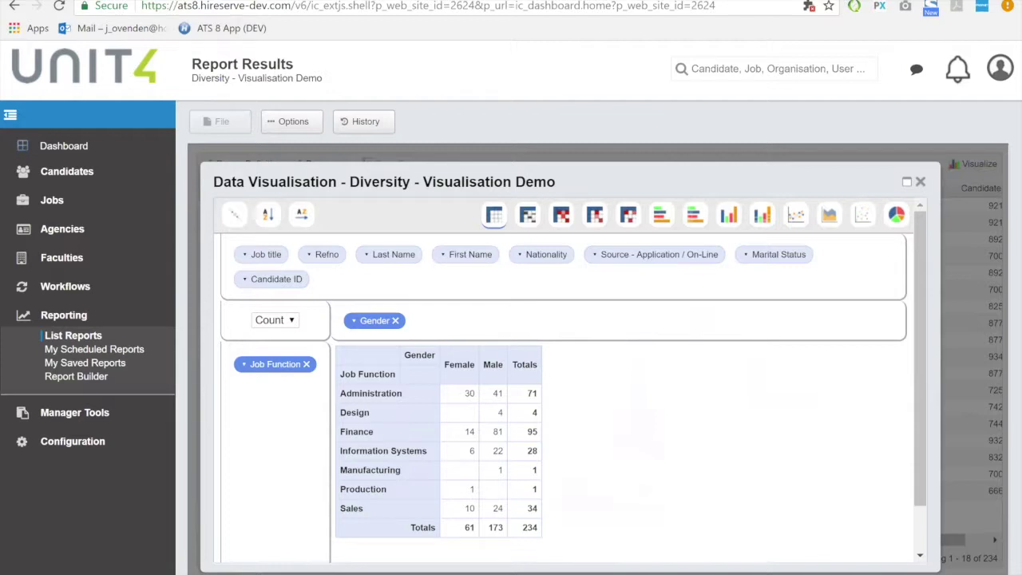
left_click(563, 223)
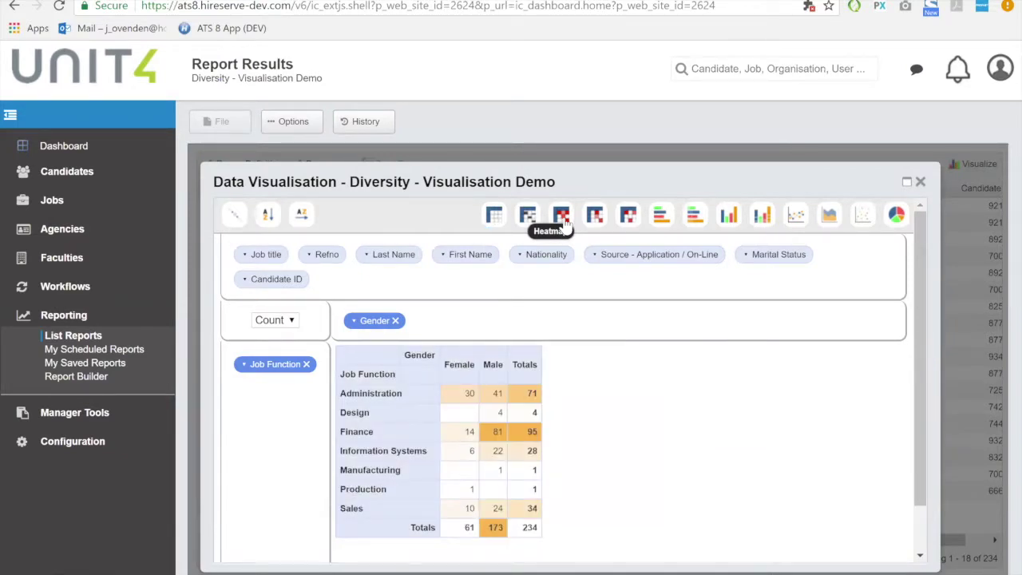
left_click(495, 222)
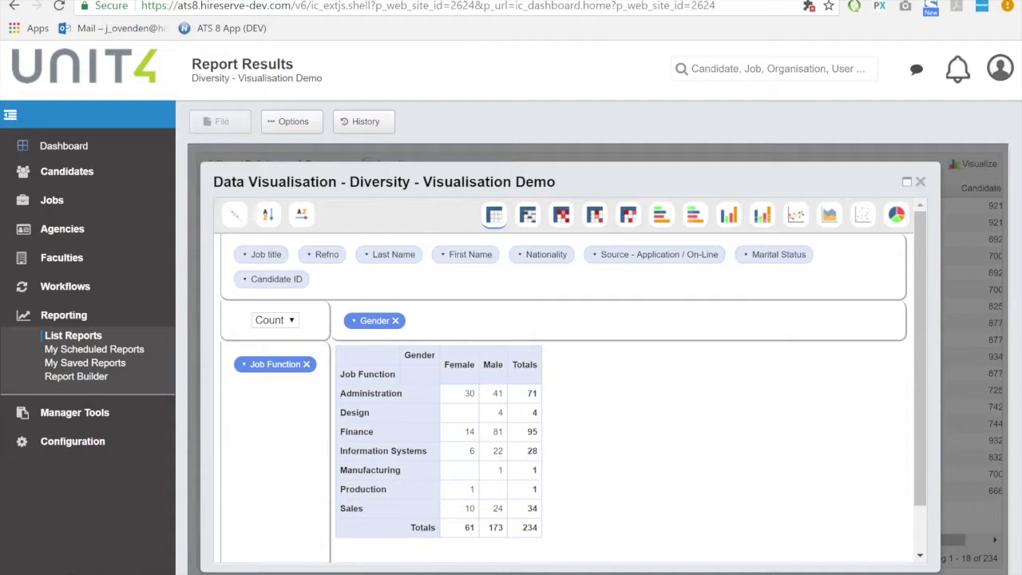
key("Escape")
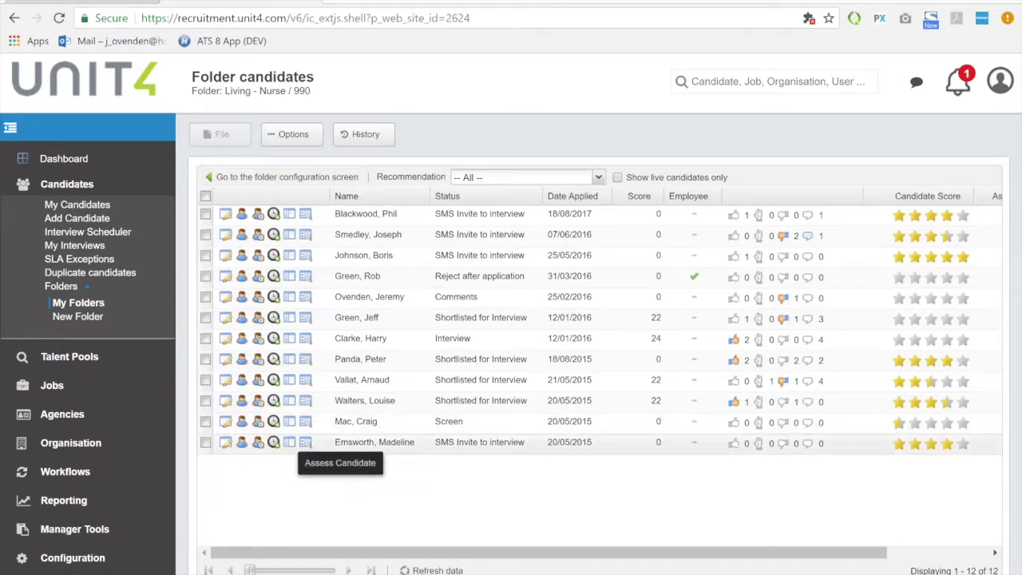
- Open the application assessment for the last candidate listed in the Living - Nurse / 990 folder
left_click(289, 442)
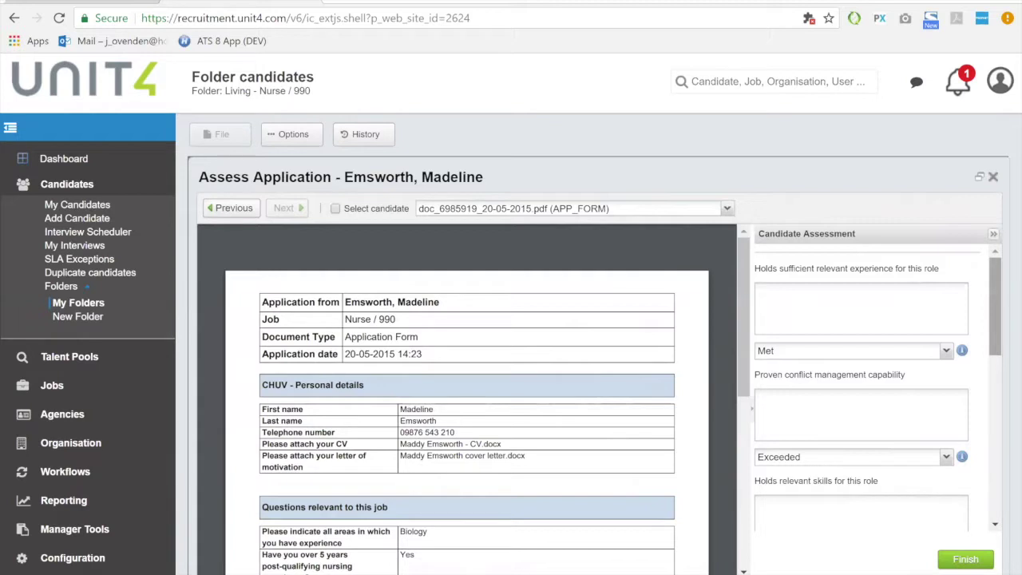
- Check the rating options for the "Holds sufficient relevant experience for this role" criterion, keeping the Met rating
scroll(878, 390, "down", 1)
scroll(878, 390, "up", 1)
left_click(846, 350)
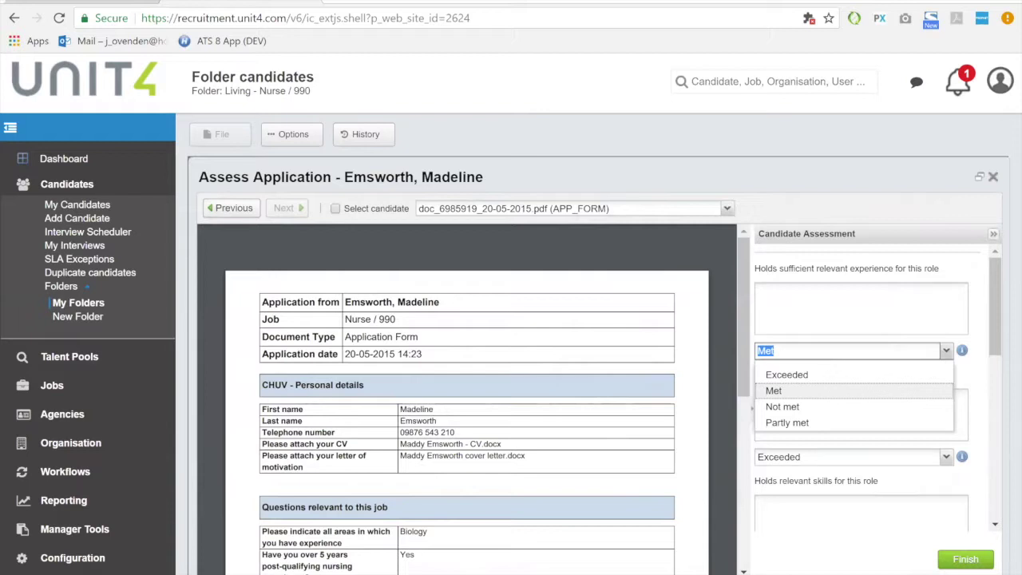
key("Return")
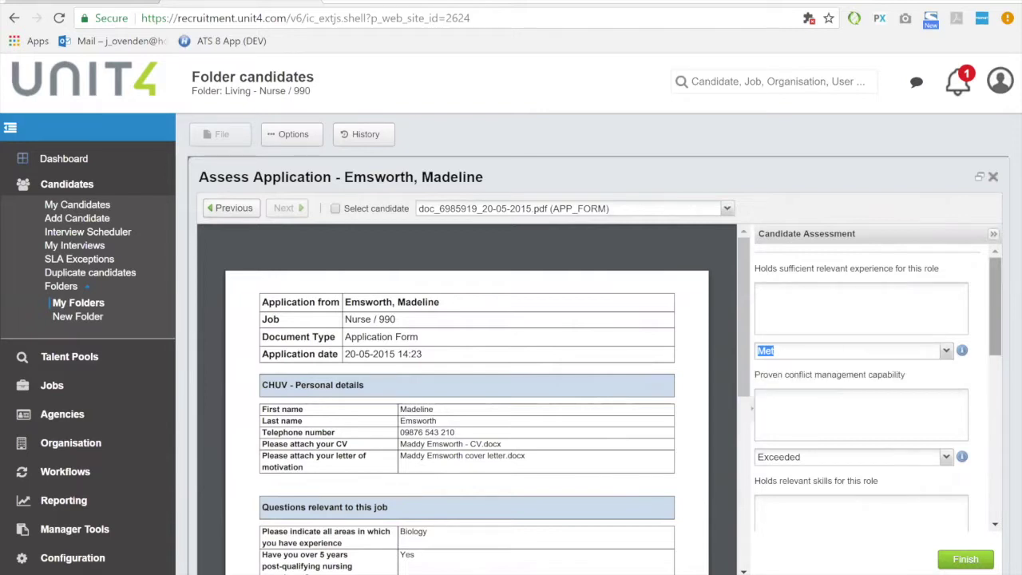
- Show the candidate's CV document beside the assessment form in place of the application form, and read through it
mouse_move(580, 354)
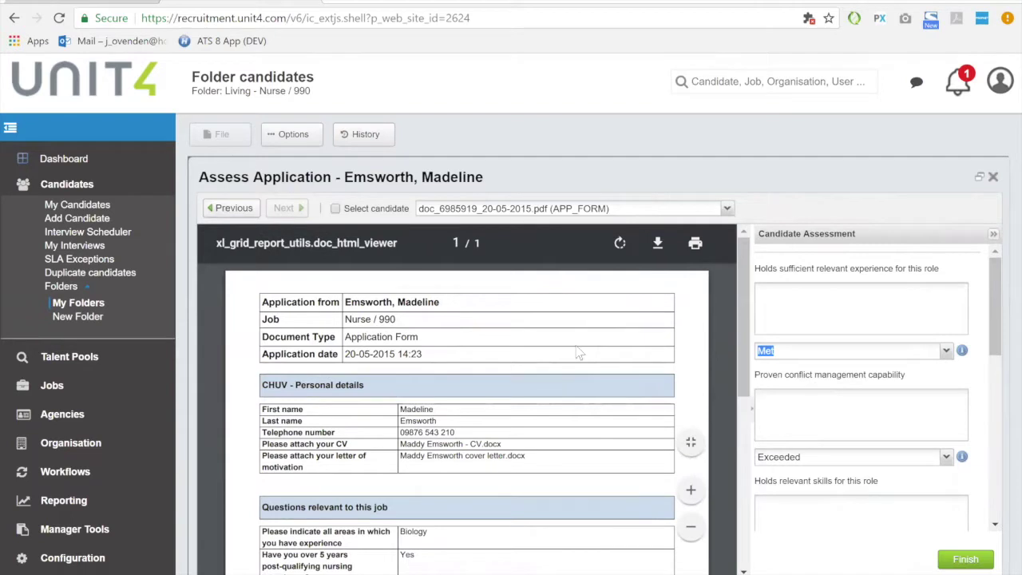
left_click(728, 207)
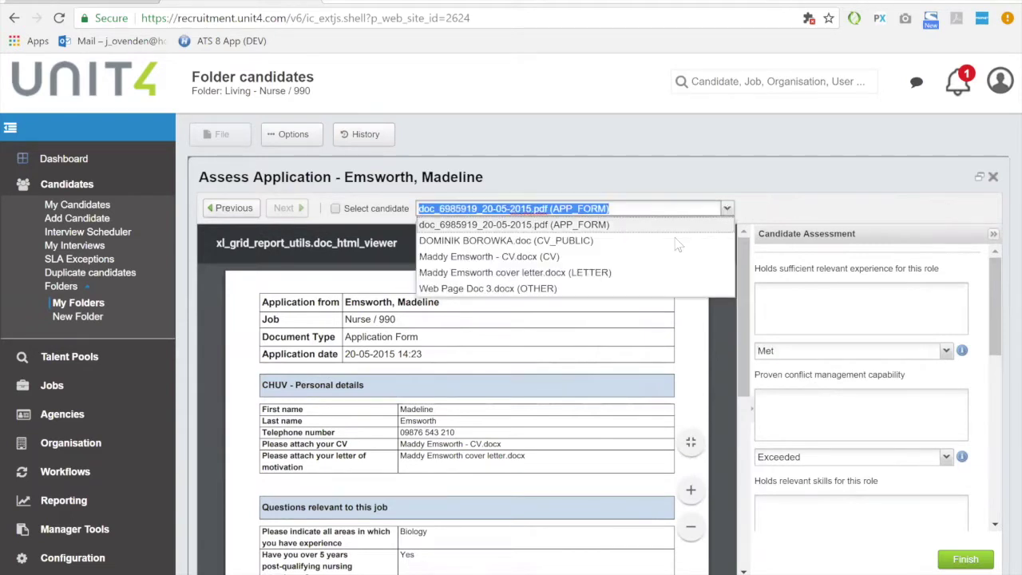
left_click(544, 259)
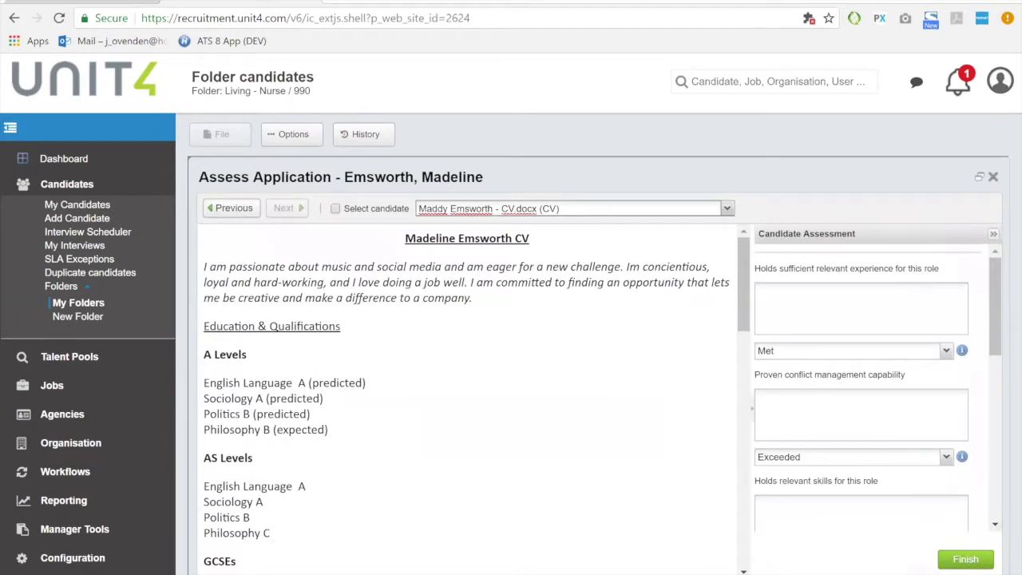
scroll(471, 400, "down", 4)
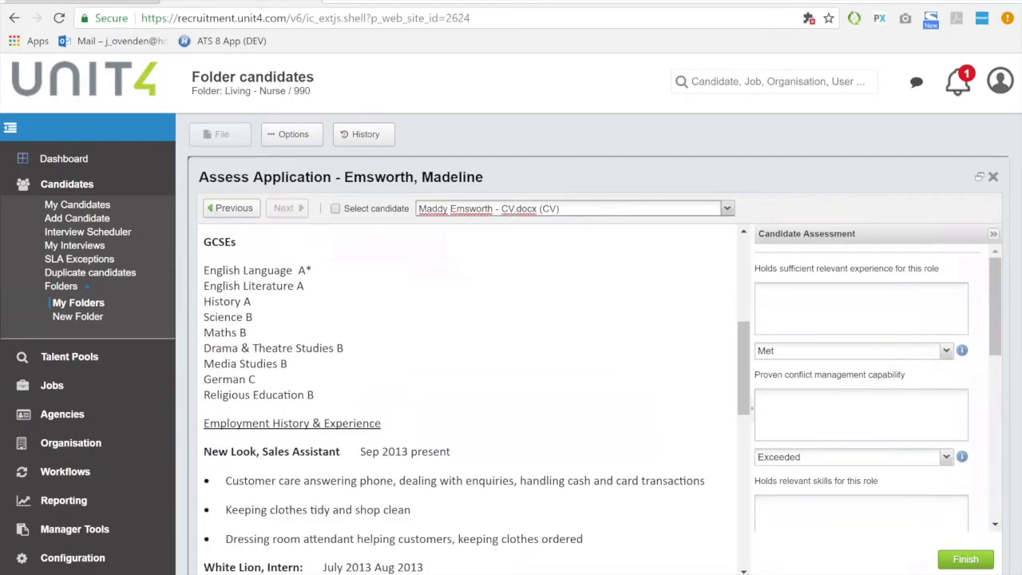
scroll(471, 400, "up", 4)
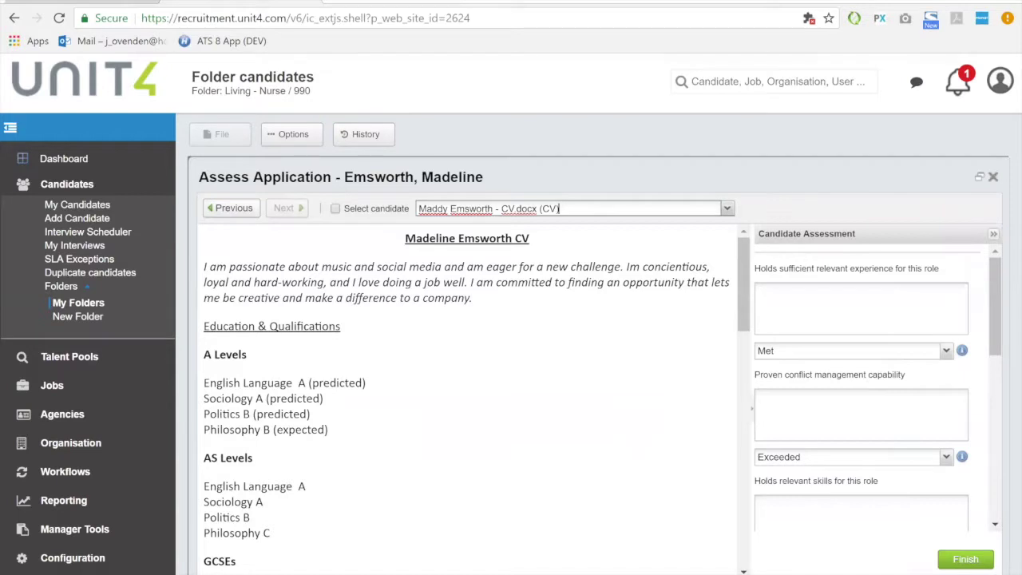
- Enter the comment "sdh sldjh ldh" for the relevant experience criterion, keep its rating at Met, and close the assessment without saving
left_click(758, 292)
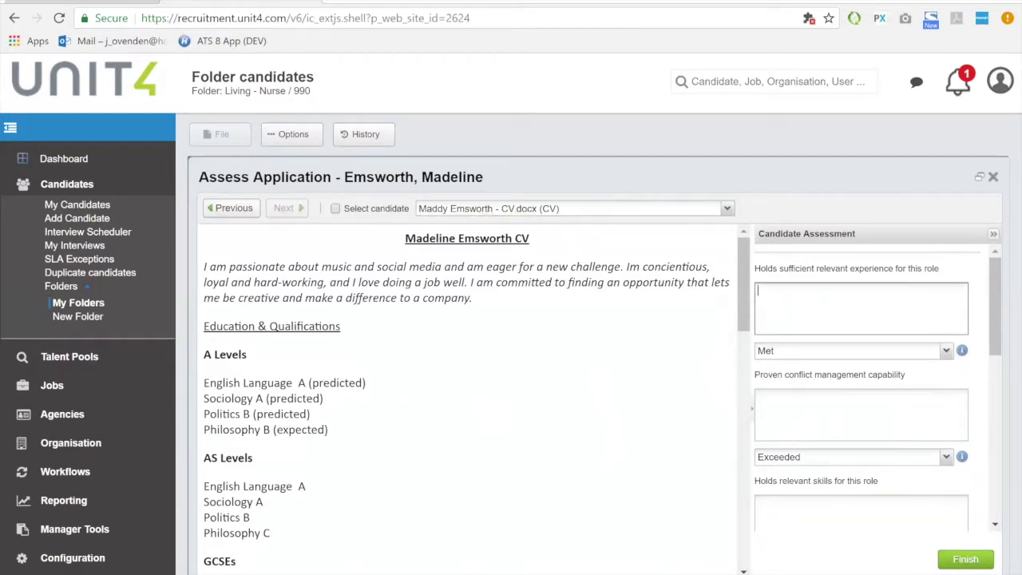
type("sdh sldjh ldh")
left_click(946, 350)
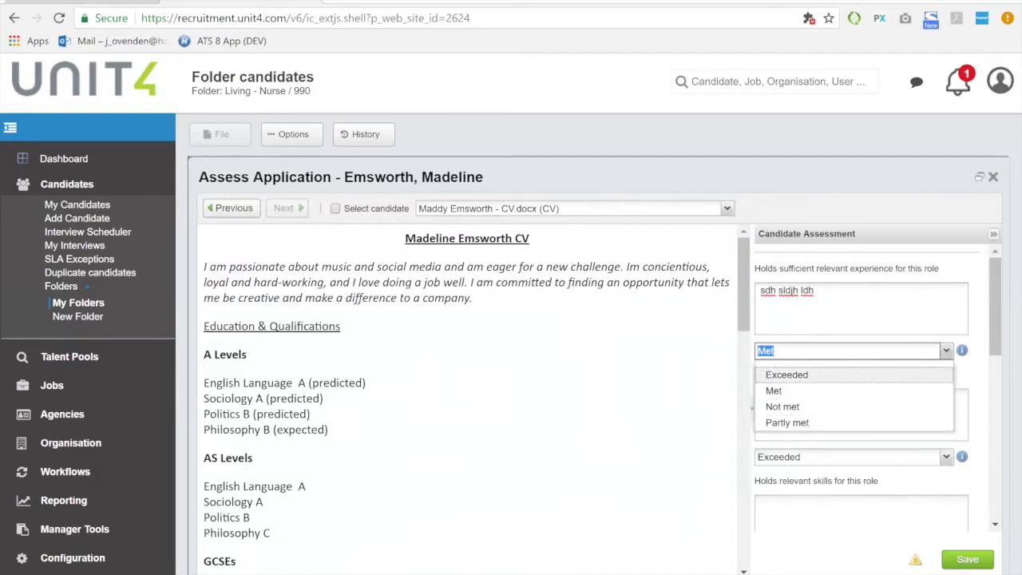
left_click(773, 350)
left_click(861, 311)
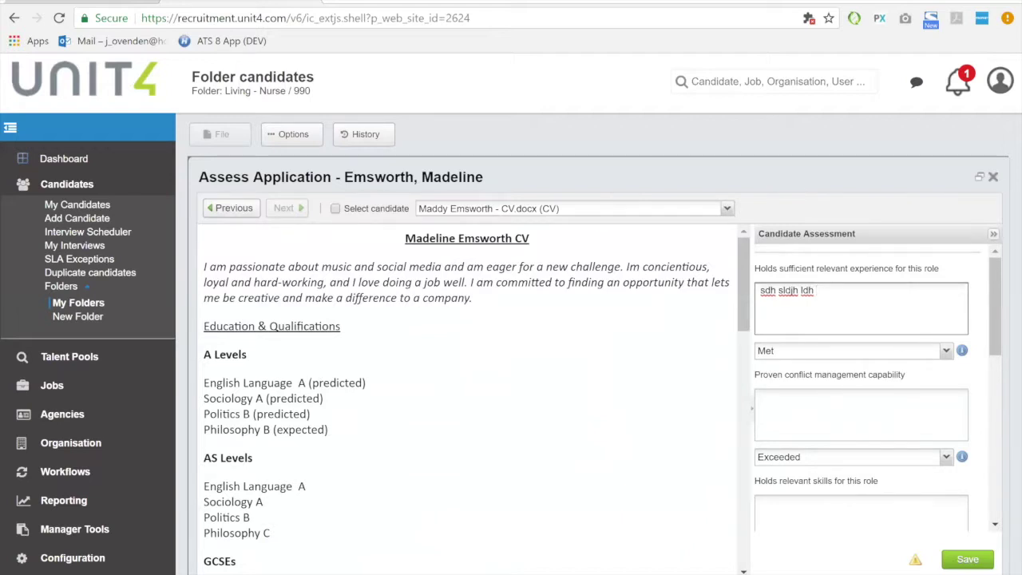
left_click(994, 177)
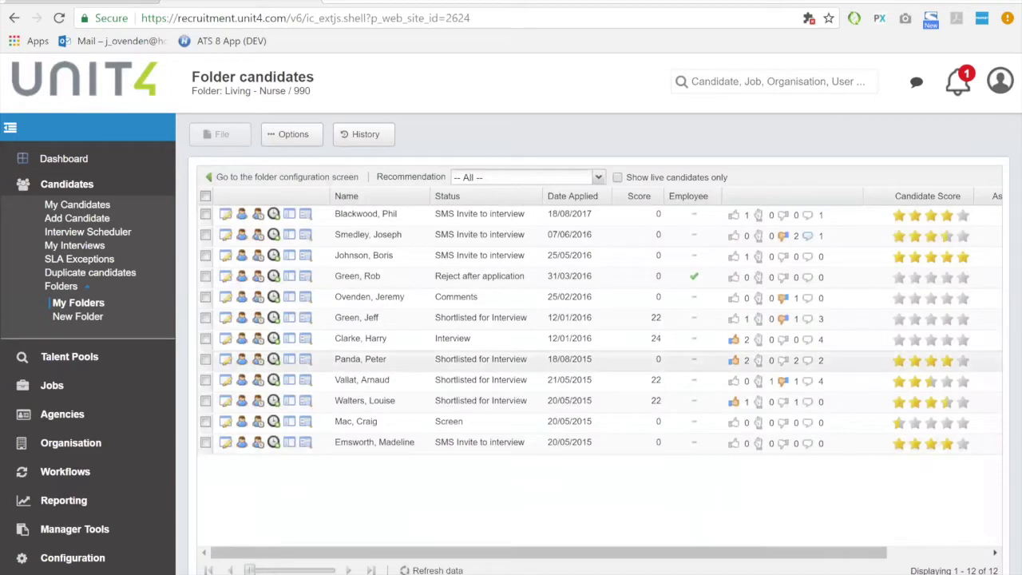
- Sort the folder's candidates by Candidate Score in descending order and view the first candidate's assessment scores per criterion
left_click(918, 196)
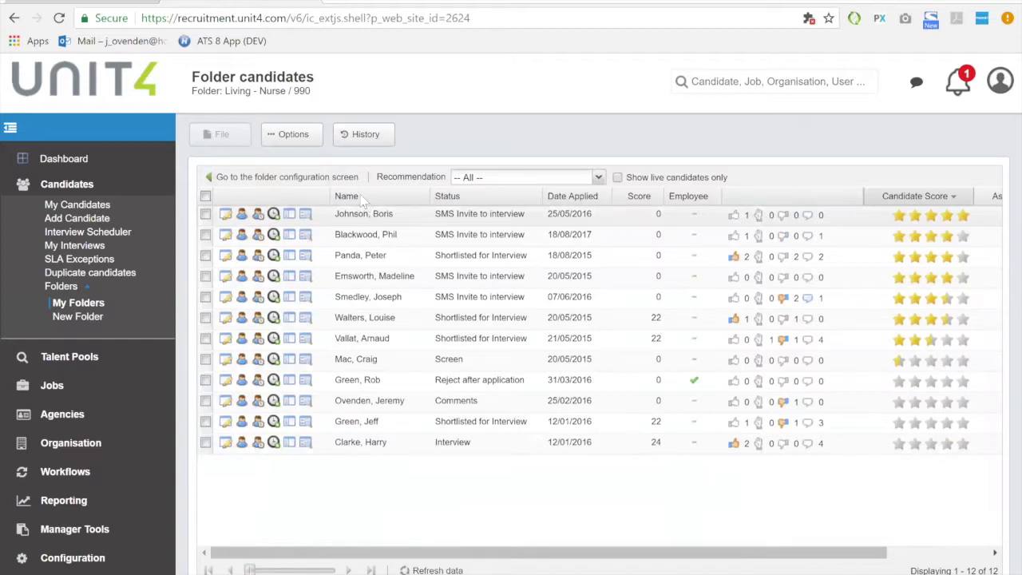
left_click(309, 218)
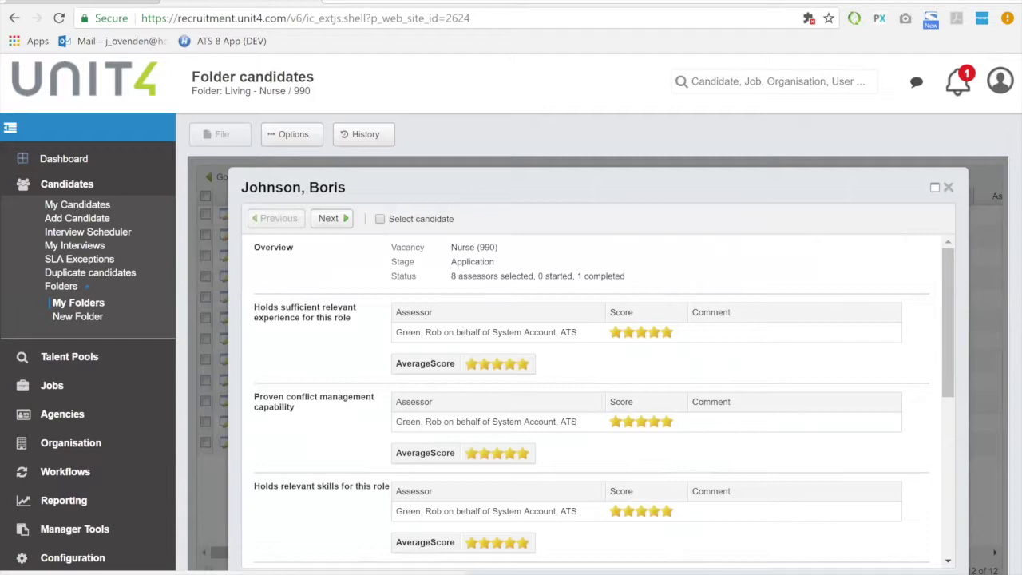
key("Escape")
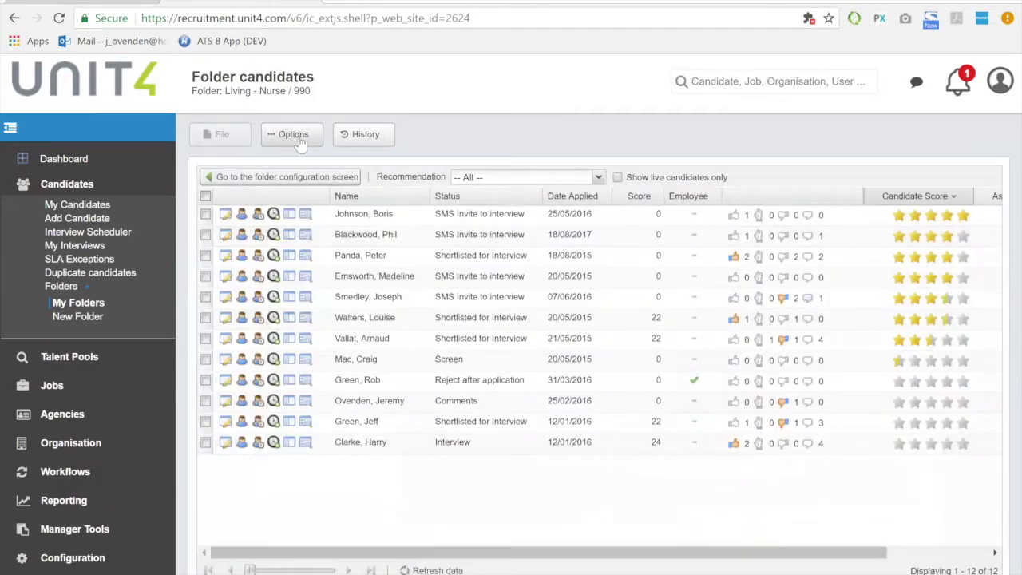
- View the Application stage Assessment Review comparing all candidates' criterion scores in a narrower window, and close the review
left_click(289, 134)
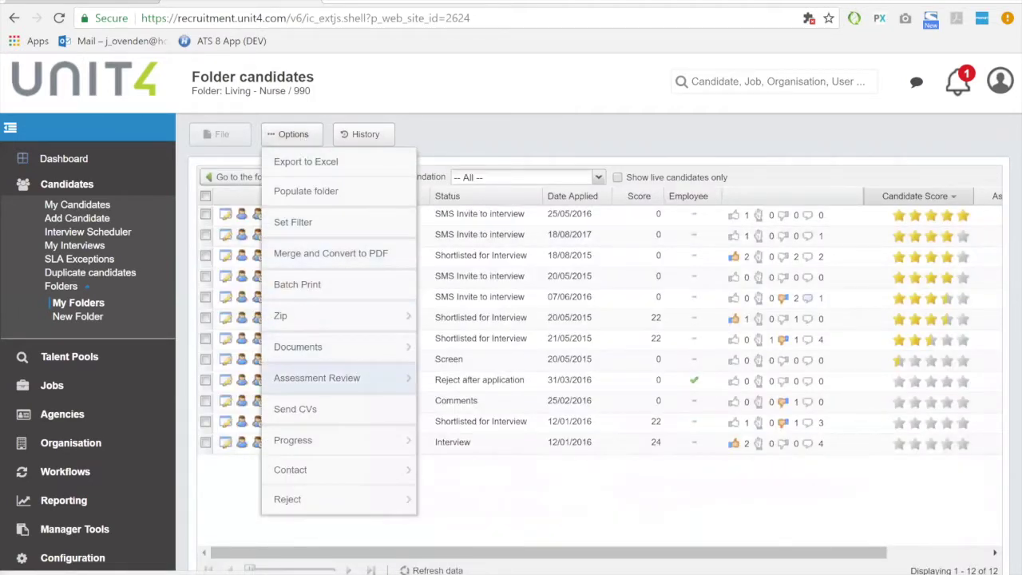
mouse_move(377, 387)
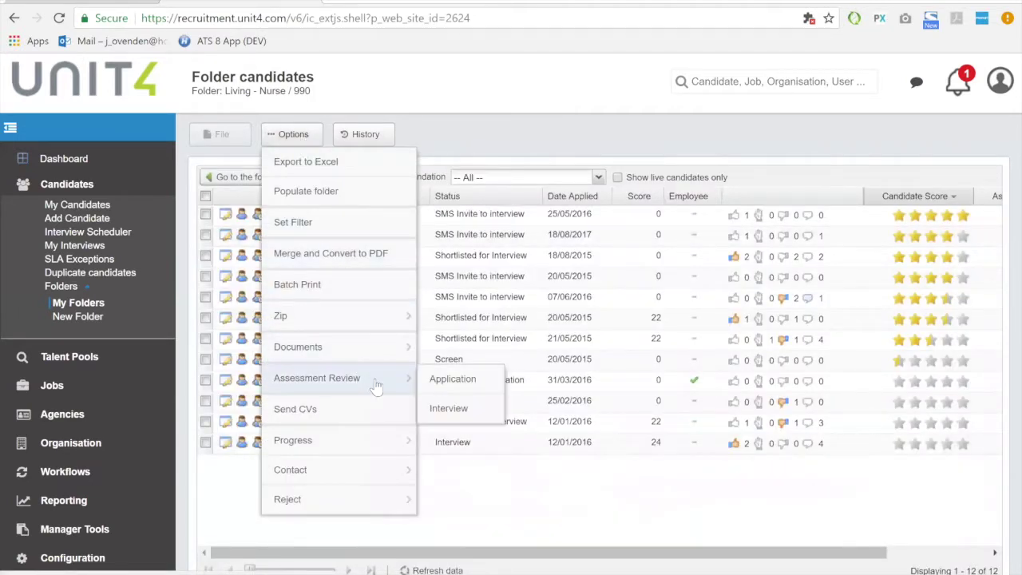
left_click(471, 387)
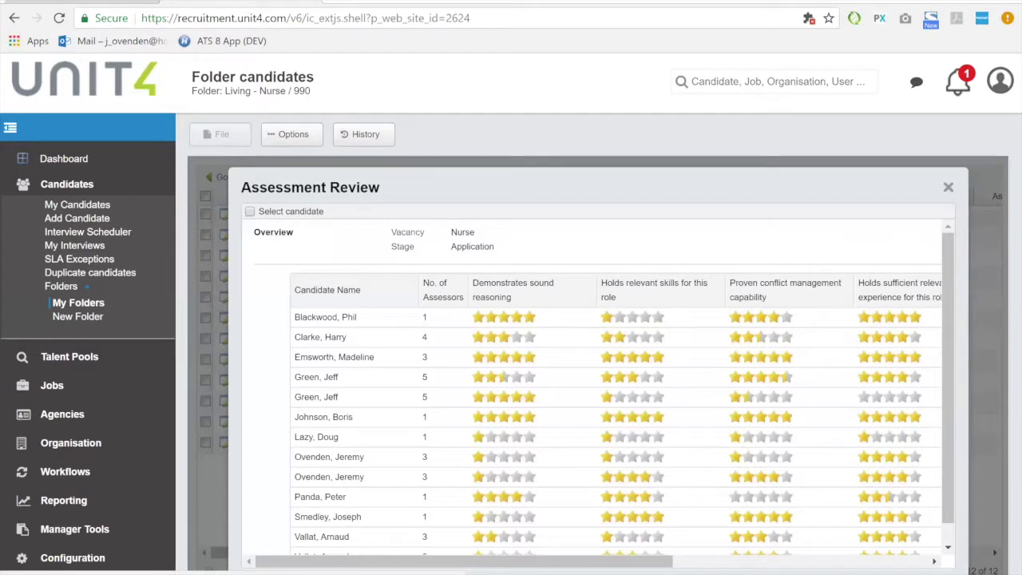
left_click_drag(920, 367, 895, 367)
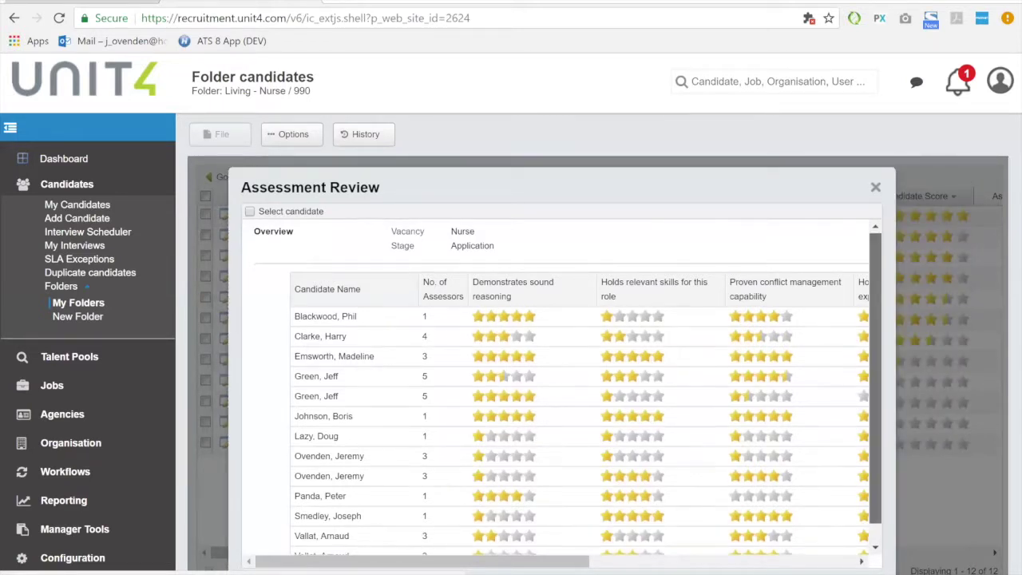
scroll(568, 391, "down", 1)
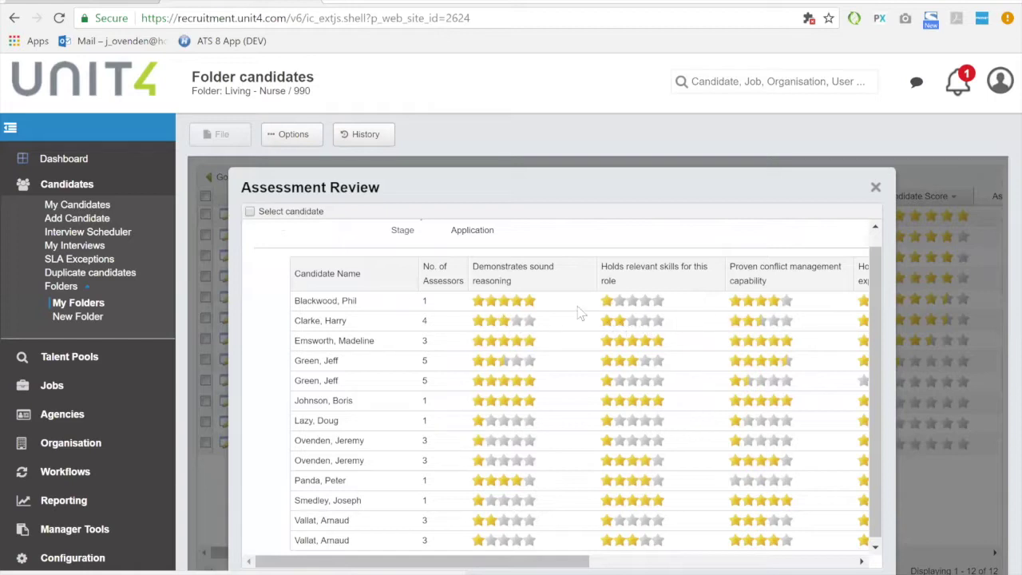
left_click(876, 187)
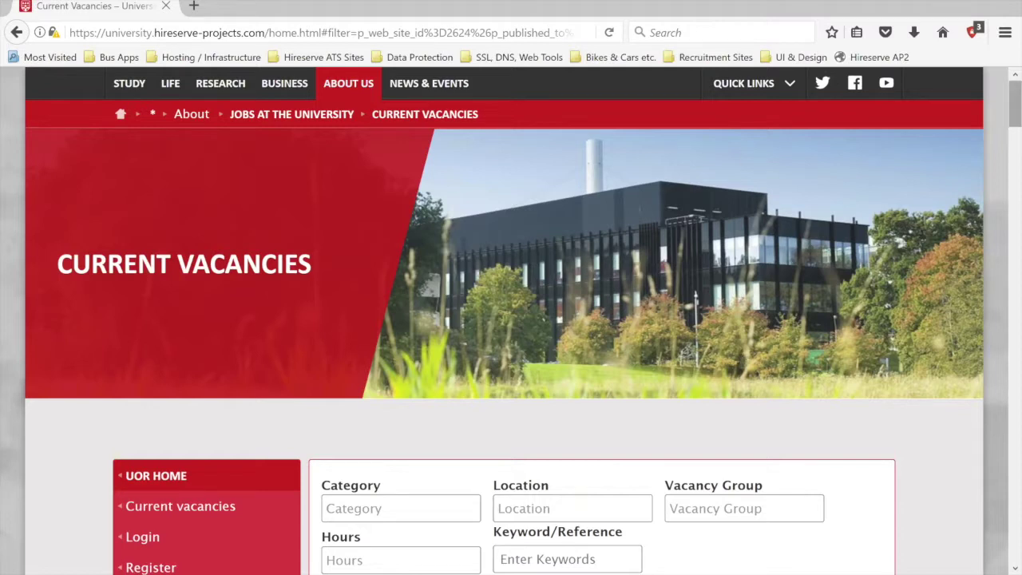
- Examine the vacancy cards and search filters on the university's Current Vacancies page
scroll(511, 320, "down", 5)
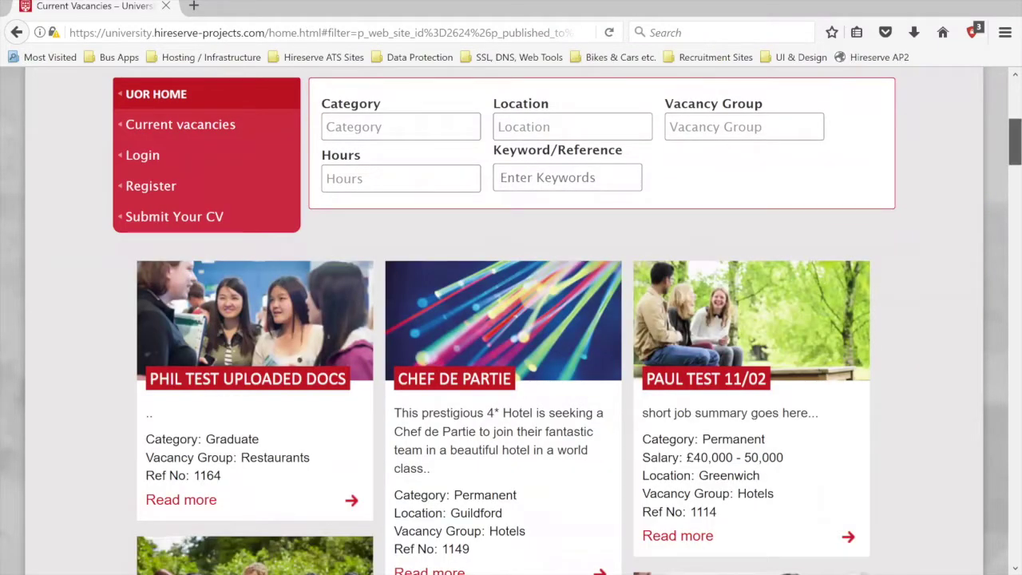
scroll(511, 320, "down", 3)
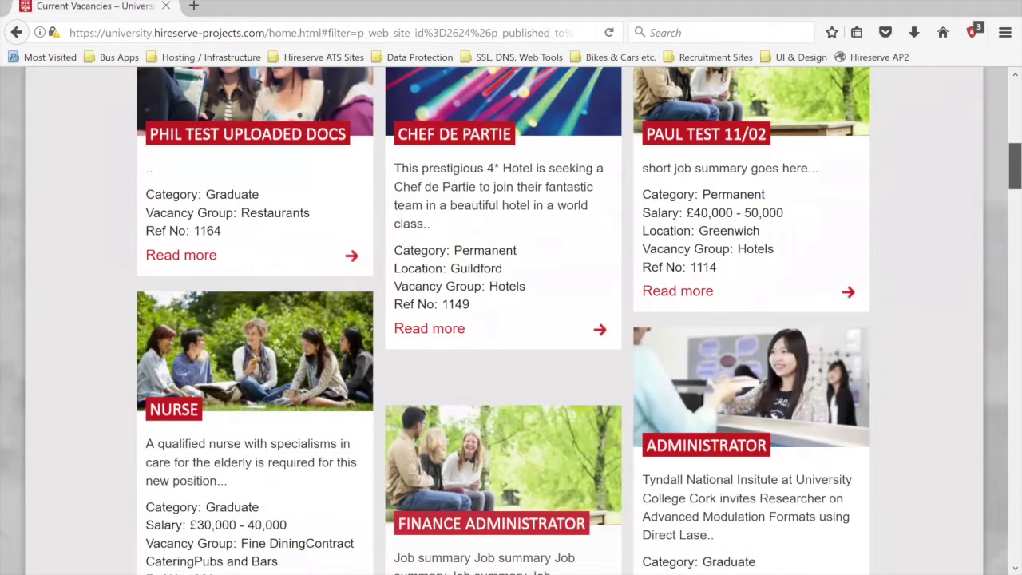
scroll(263, 320, "down", 2)
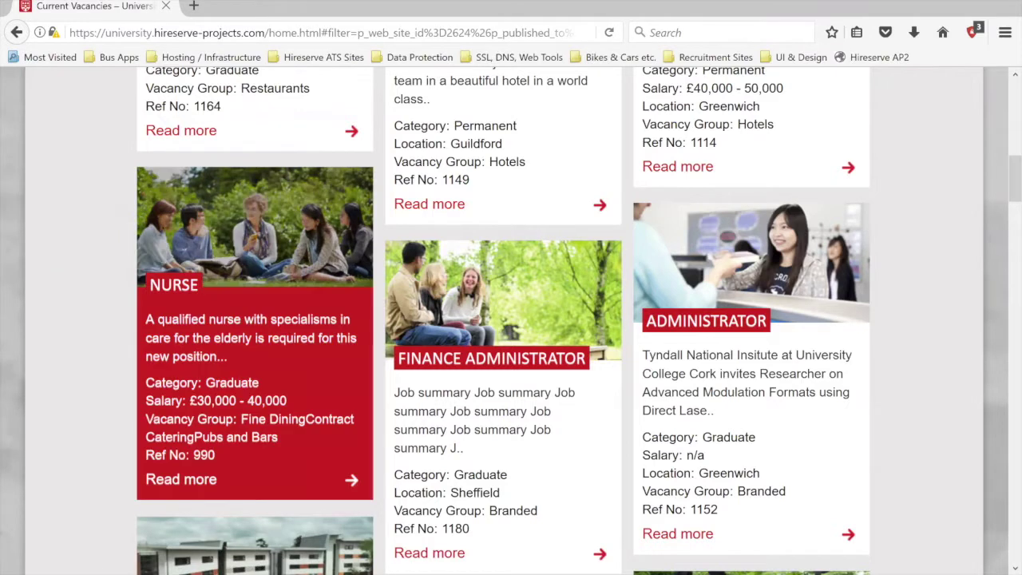
scroll(511, 320, "up", 1)
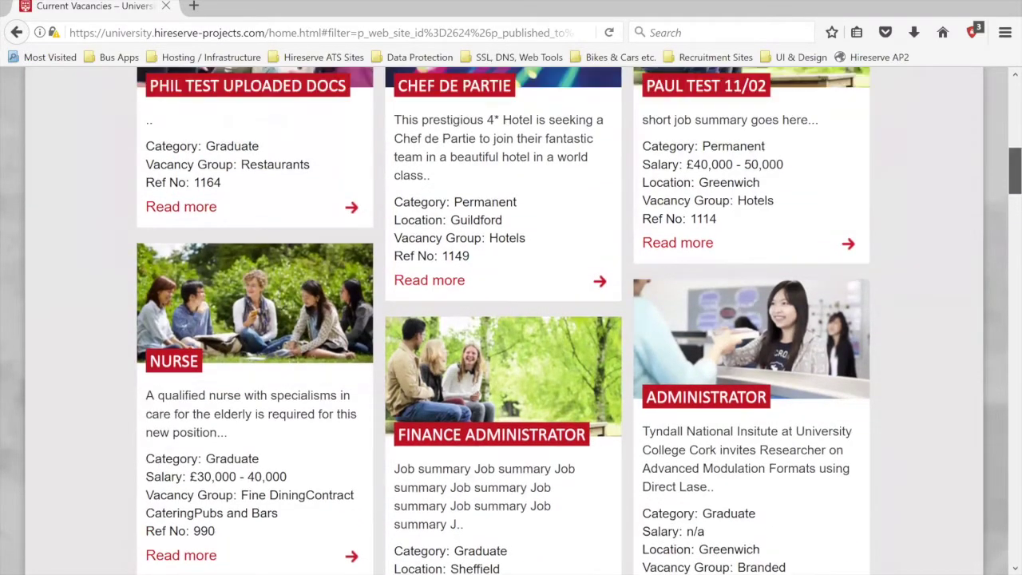
scroll(512, 319, "up", 1)
scroll(511, 320, "up", 1)
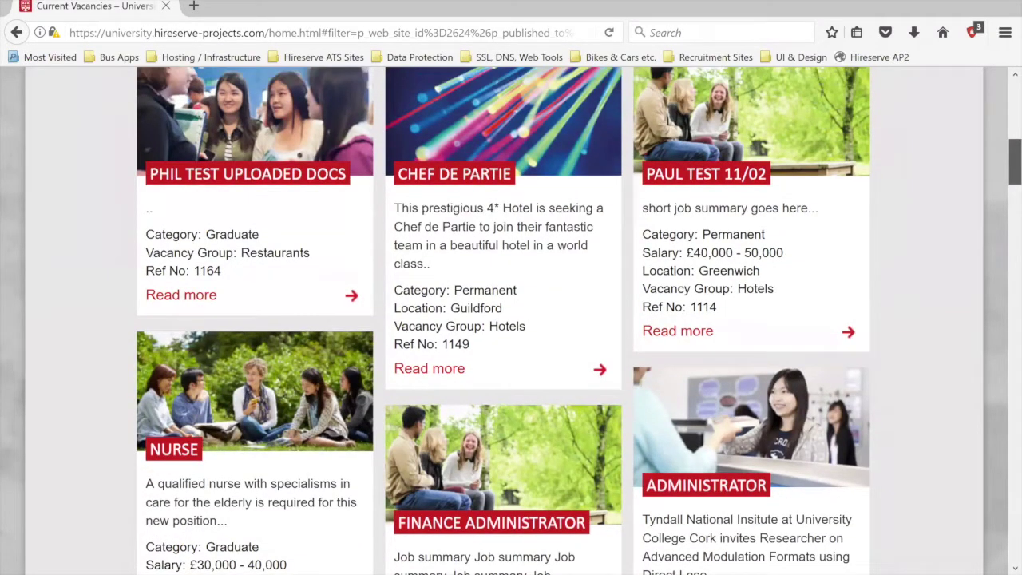
scroll(511, 319, "up", 6)
scroll(511, 319, "down", 1)
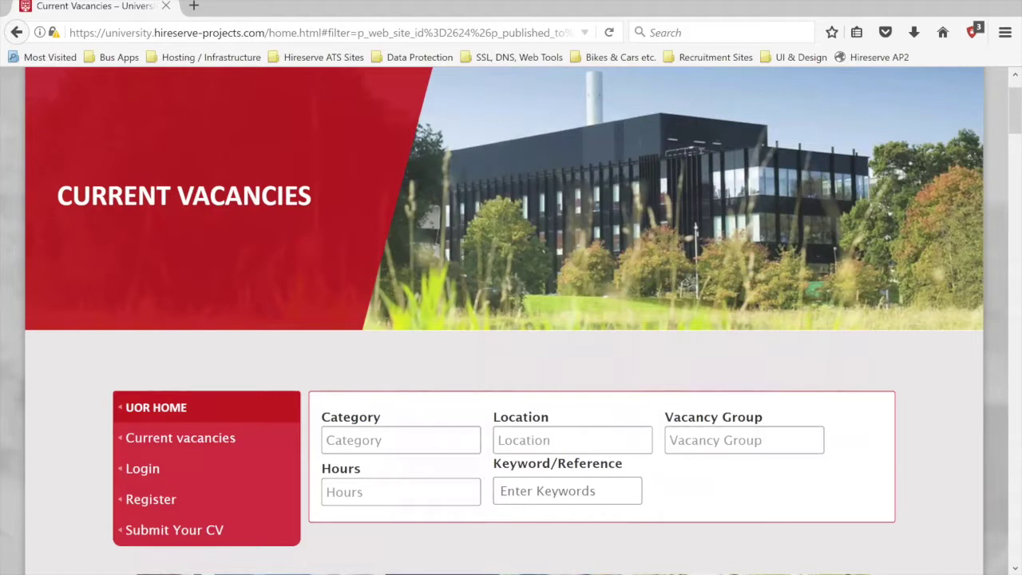
- Open the university job site's account login page at its email and password form
left_click(142, 469)
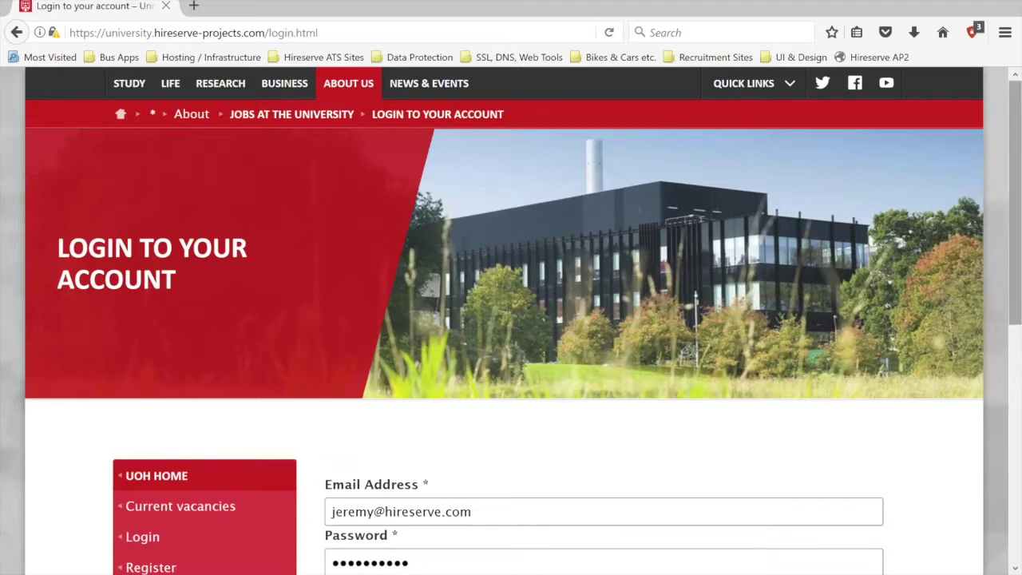
scroll(511, 320, "down", 3)
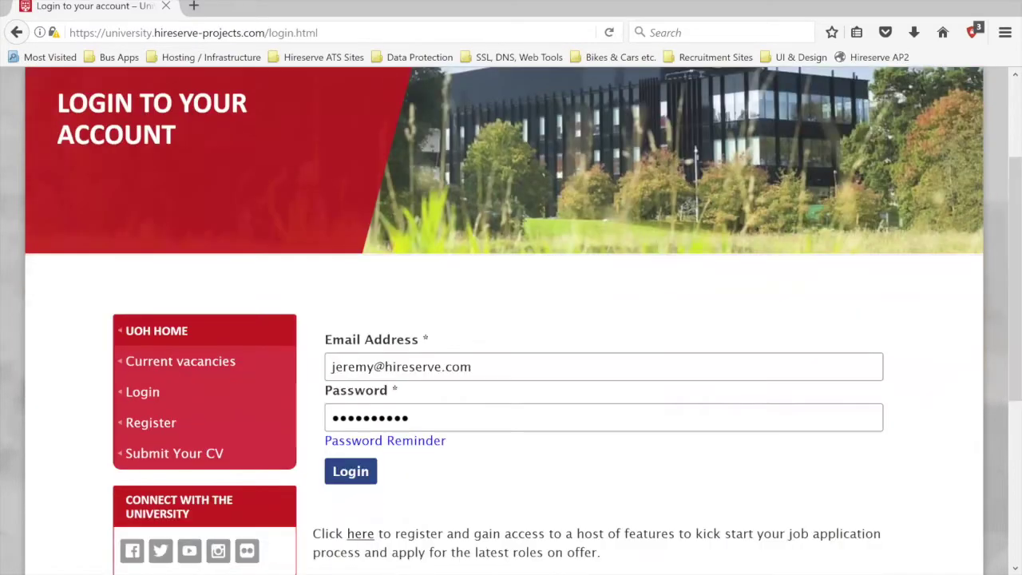